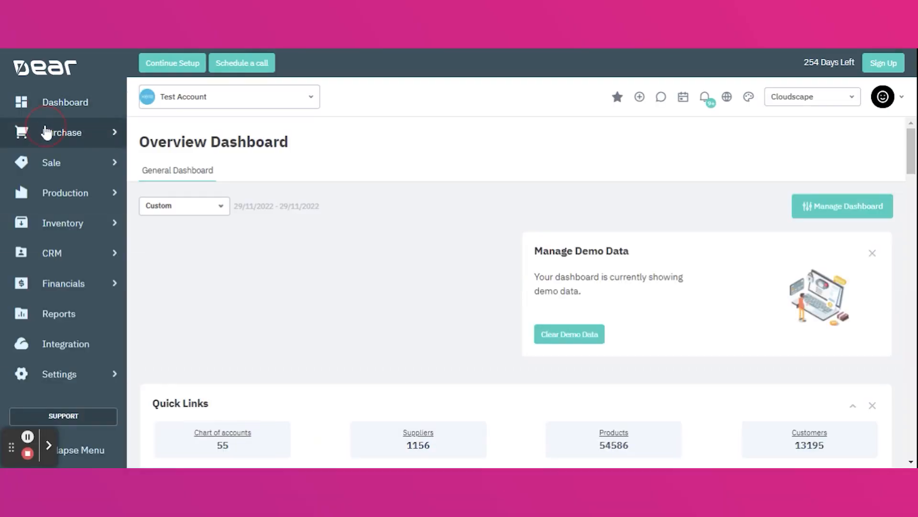
Step: Start a new supplier record and name it "New Horizon"
left_click(47, 132)
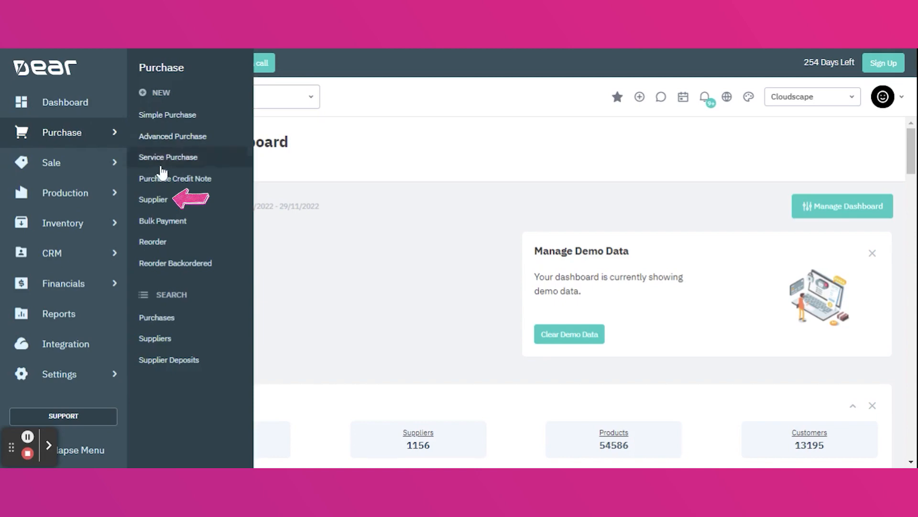
left_click(161, 199)
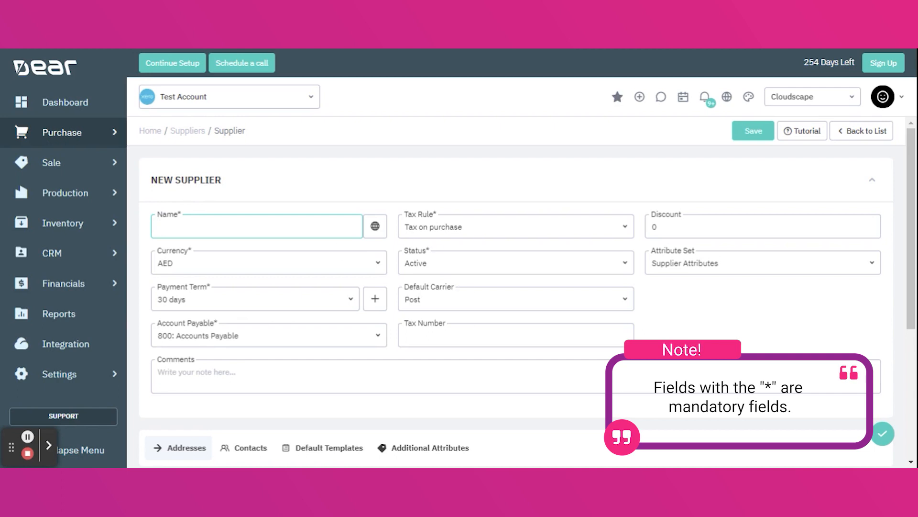
left_click(293, 225)
type("New Horizon")
Step: Set the supplier's currency to AUD - Australia Dollar and the payment term to 15 days
left_click(274, 264)
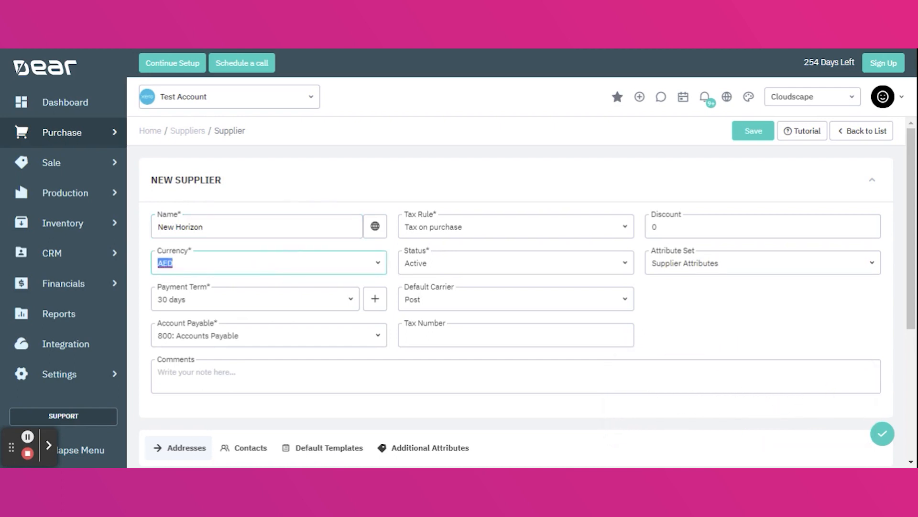
left_click(378, 264)
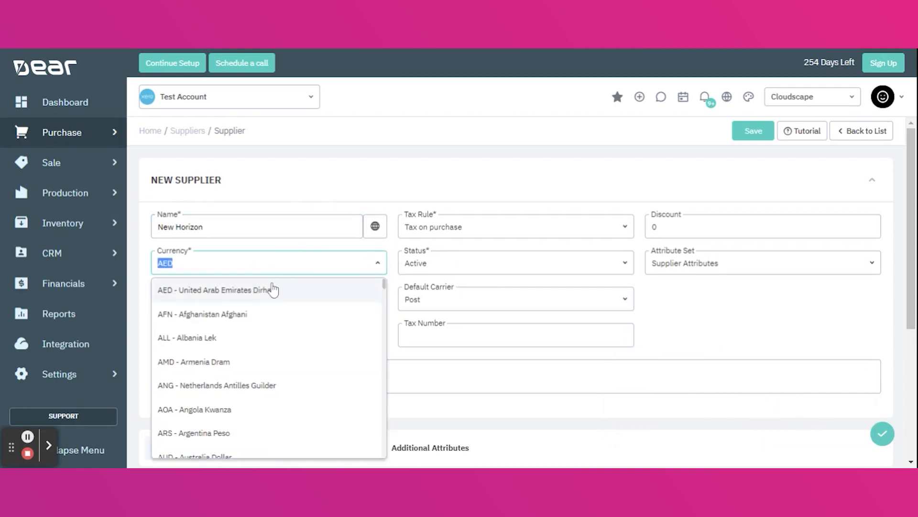
type("AUD")
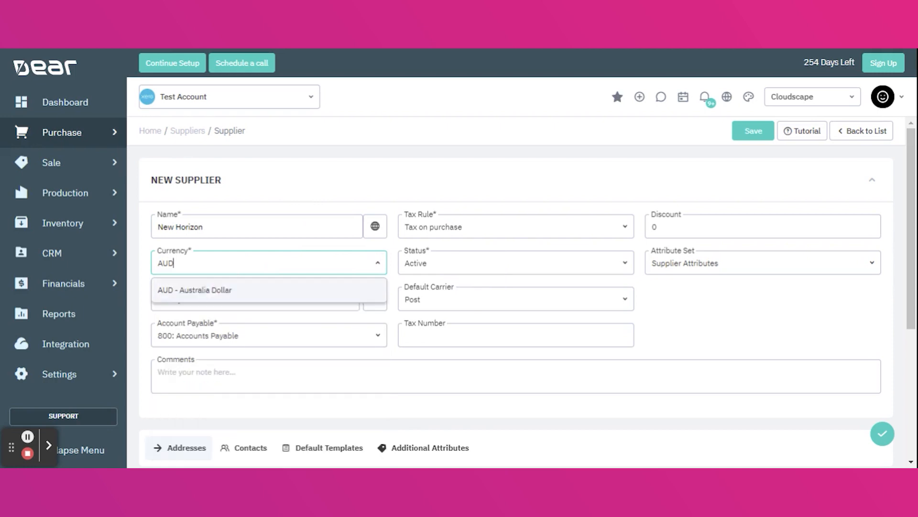
left_click(204, 290)
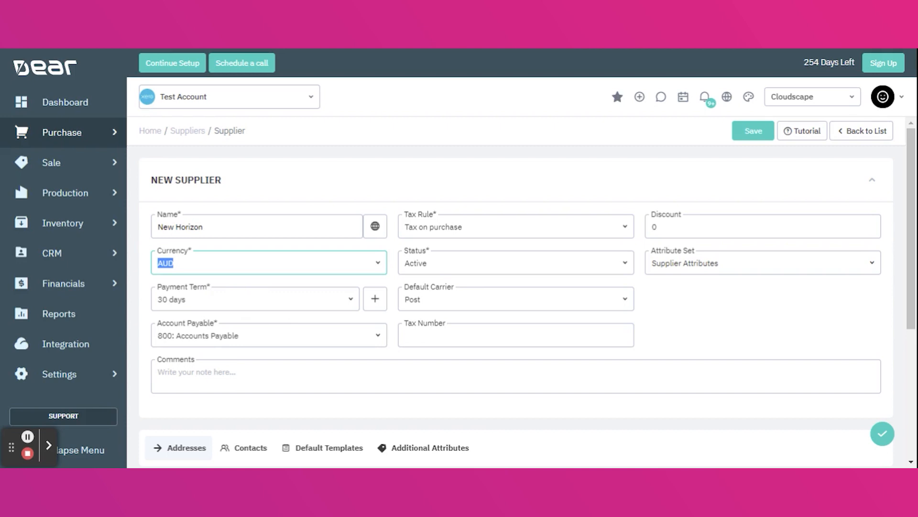
left_click(347, 299)
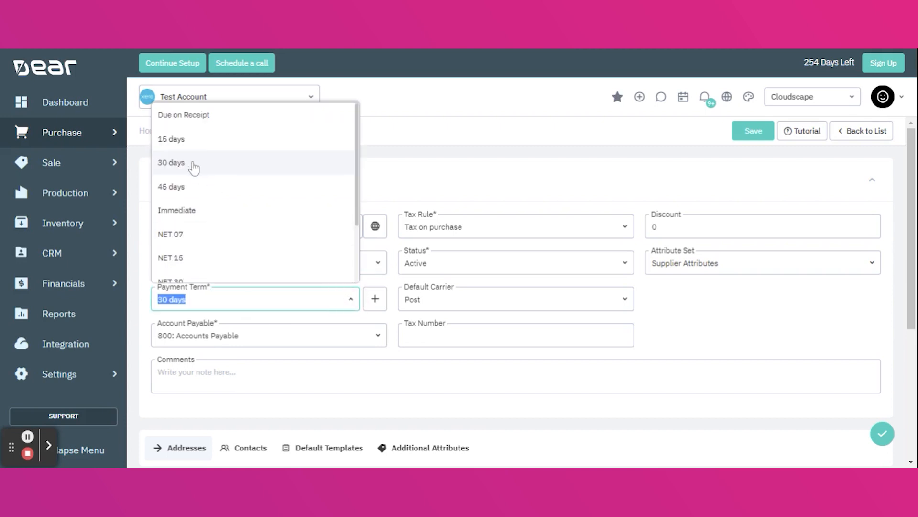
left_click(180, 153)
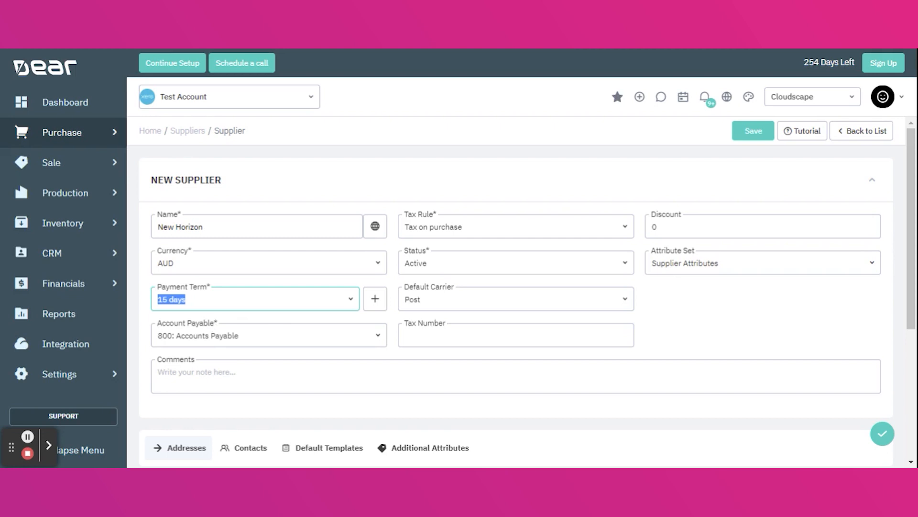
Step: Add the comment "Cross-check the number of items ordered and received" and select Tax on purchase as the tax rule
left_click(256, 369)
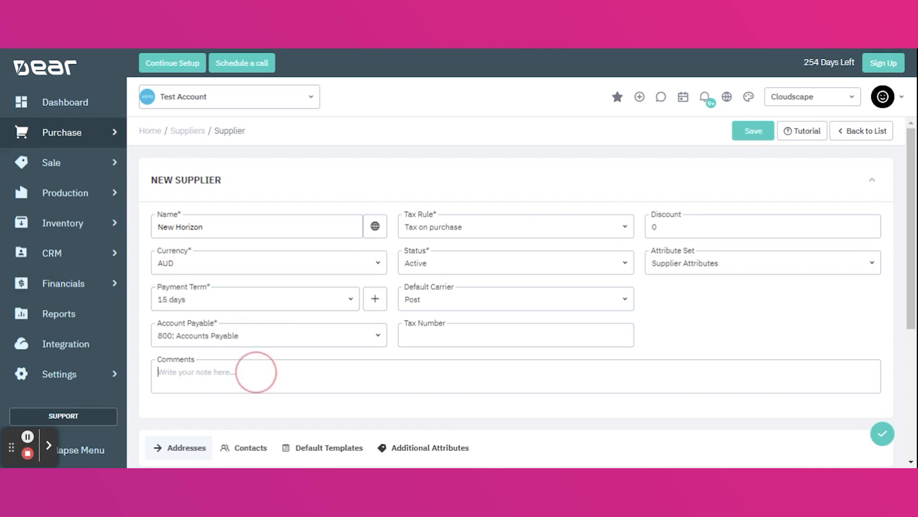
type("Cross-check the number of items ordered and received")
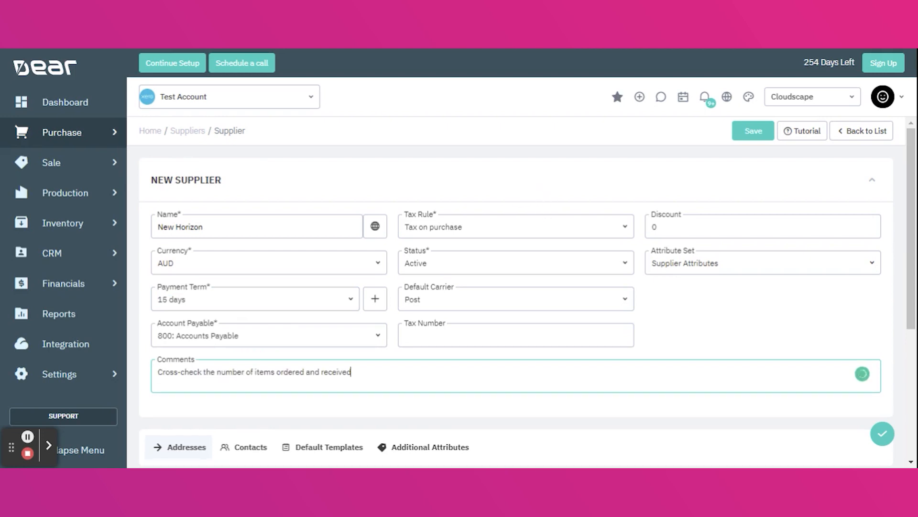
left_click(529, 221)
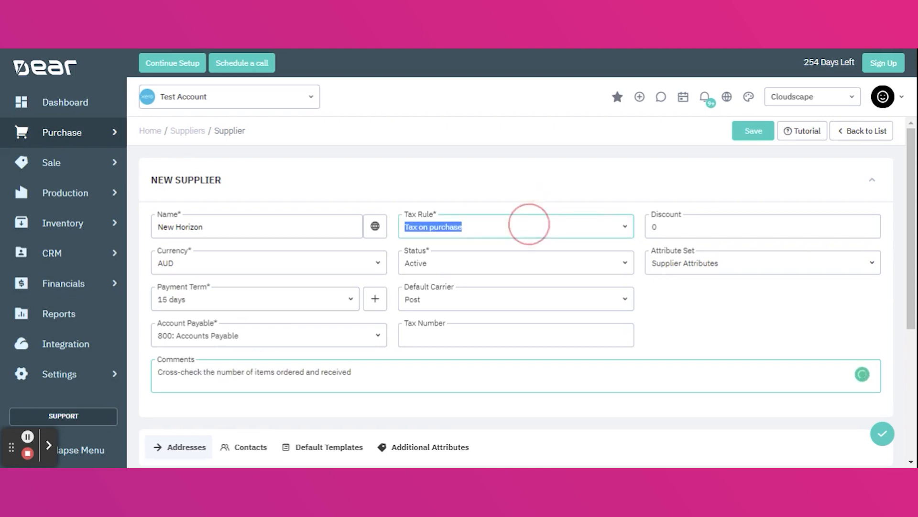
left_click(625, 229)
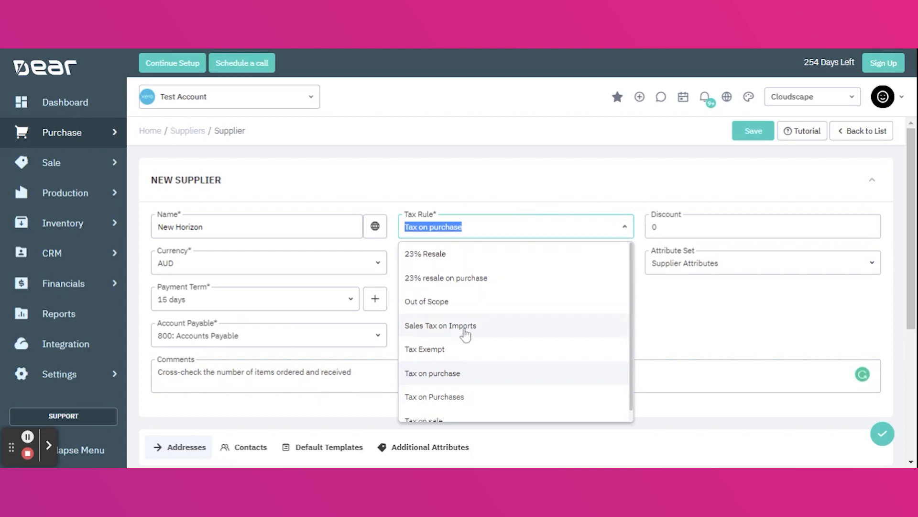
left_click(454, 374)
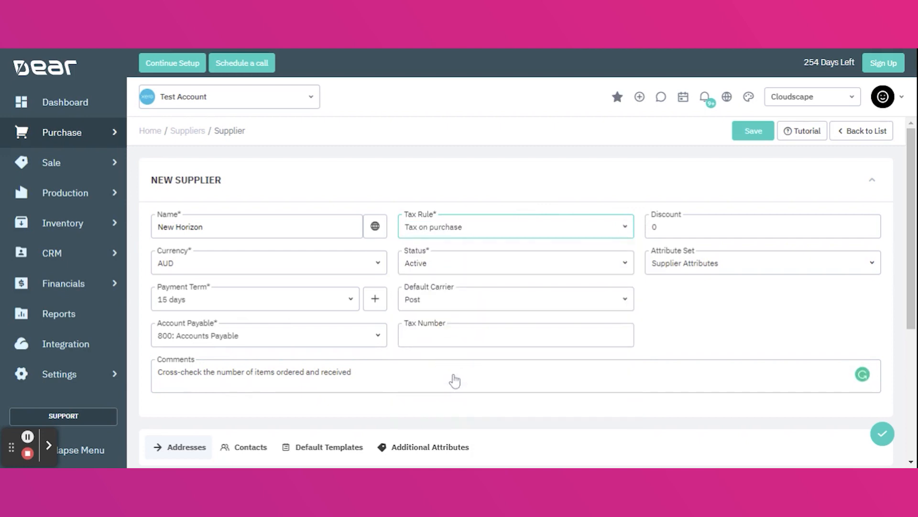
Step: Try the Deprecated status for the supplier and set it back to Active
left_click(623, 264)
left_click(424, 315)
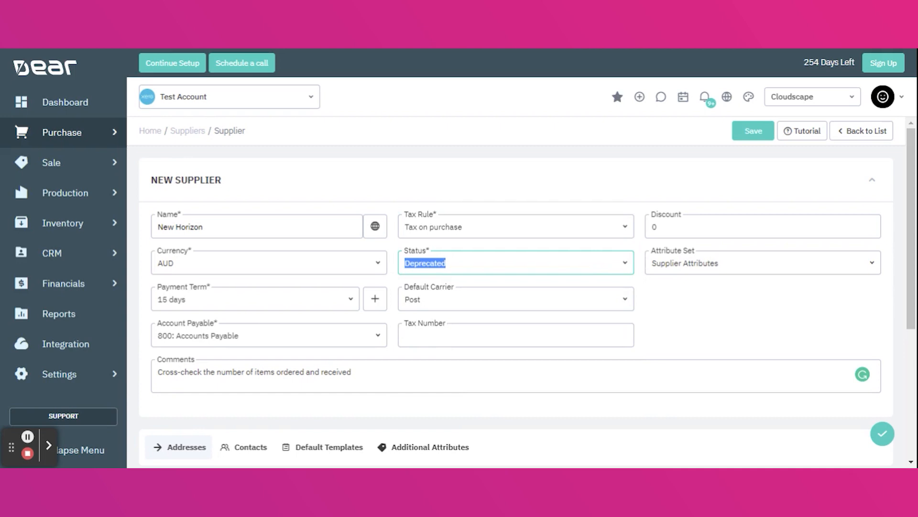
left_click(624, 265)
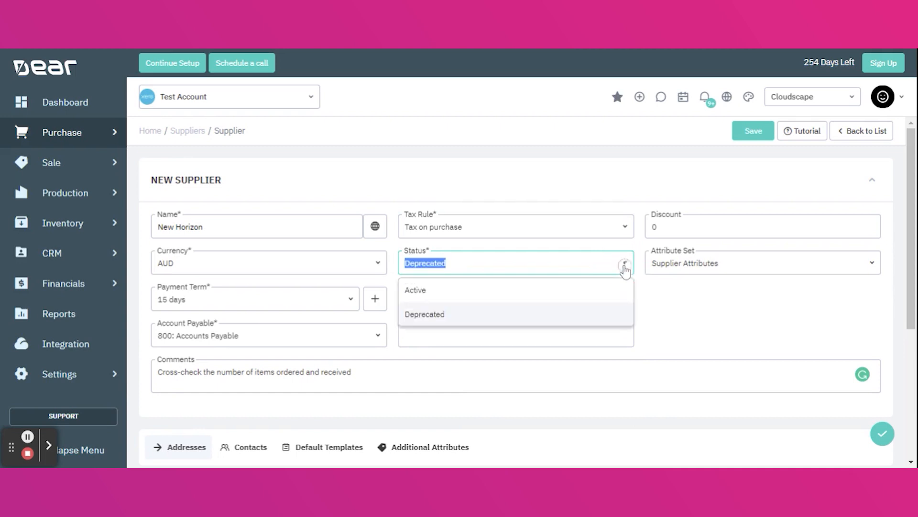
left_click(479, 294)
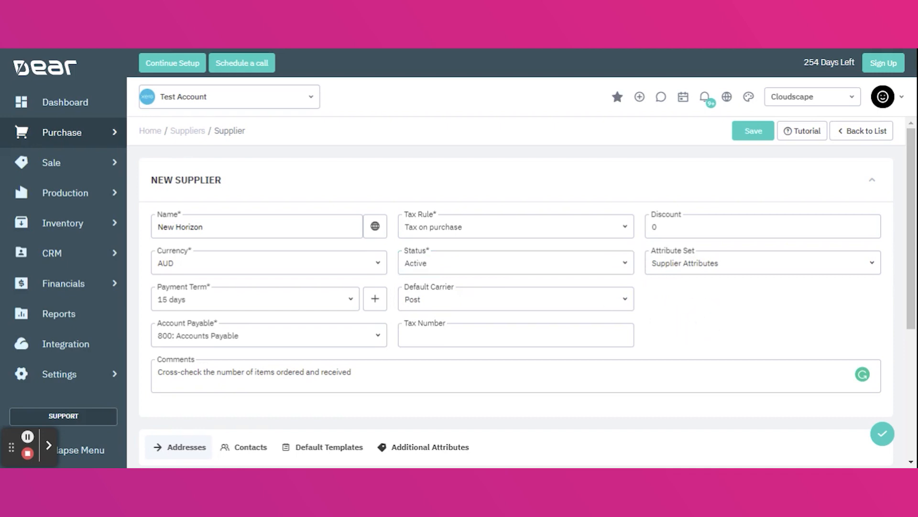
Step: Set the supplier's discount to 10 and choose Supplier Attributes as the attribute set
left_click(494, 343)
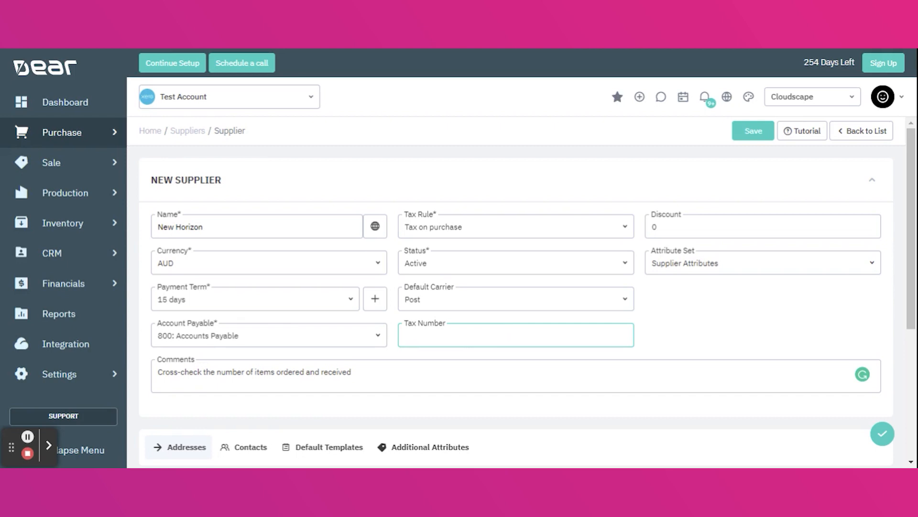
left_click(686, 228)
type("10")
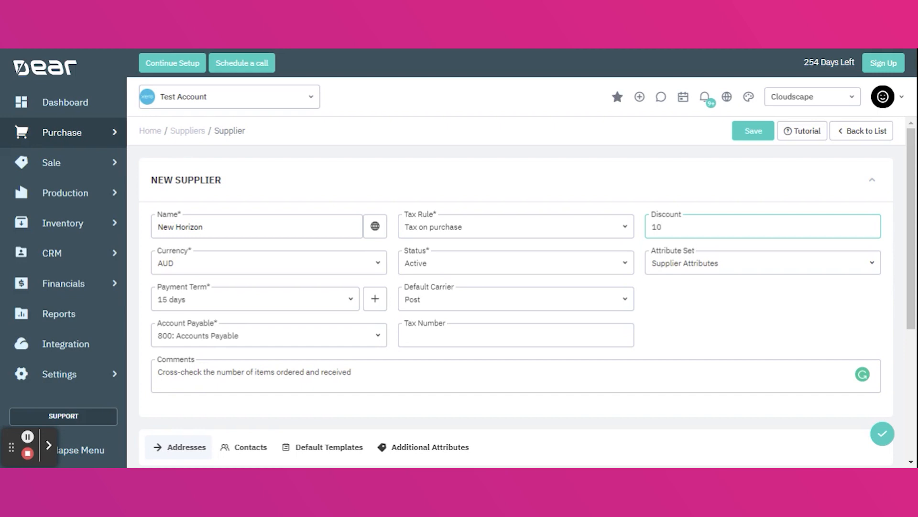
key("Tab")
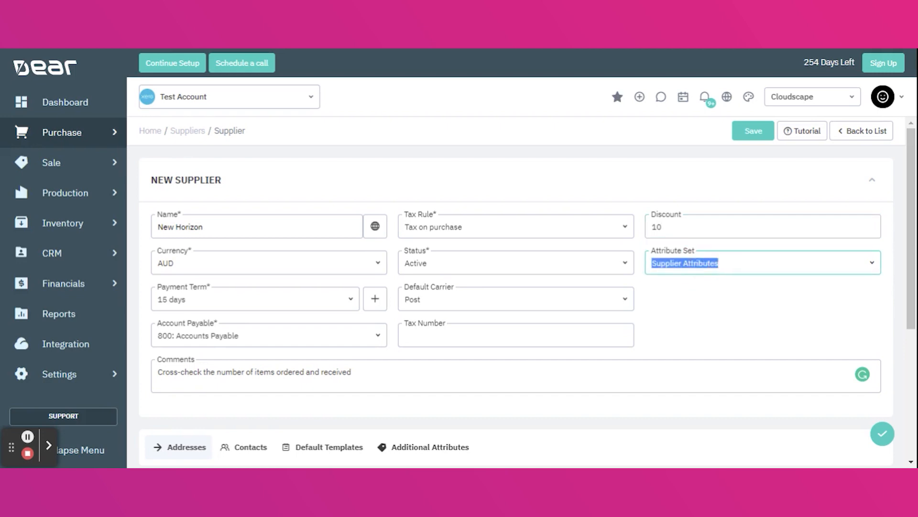
left_click(870, 265)
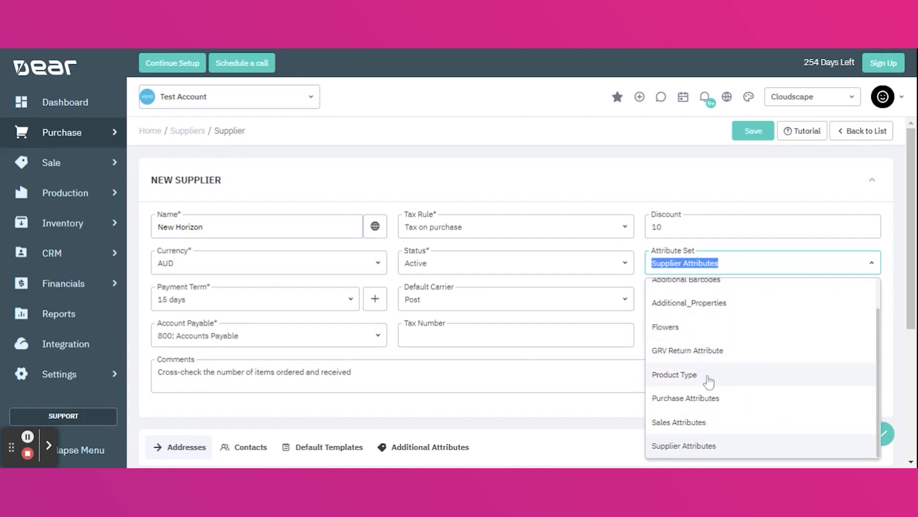
left_click(699, 446)
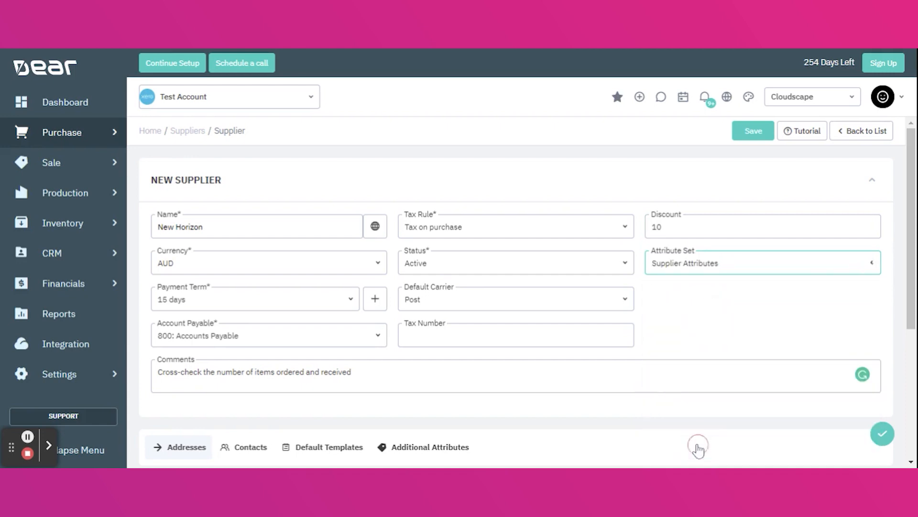
left_click(805, 315)
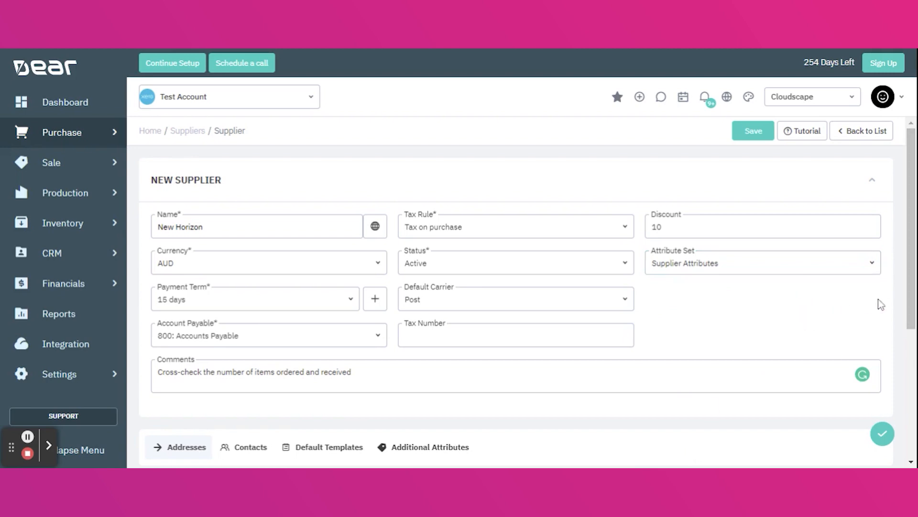
Step: Review the supplier's additional attributes and the default purchase document templates
scroll(880, 301, "down", 2)
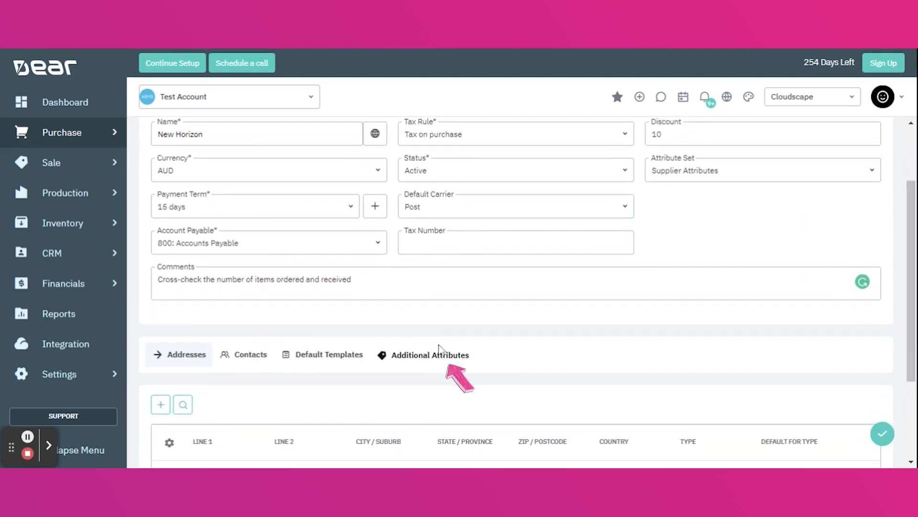
left_click_drag(911, 253, 911, 270)
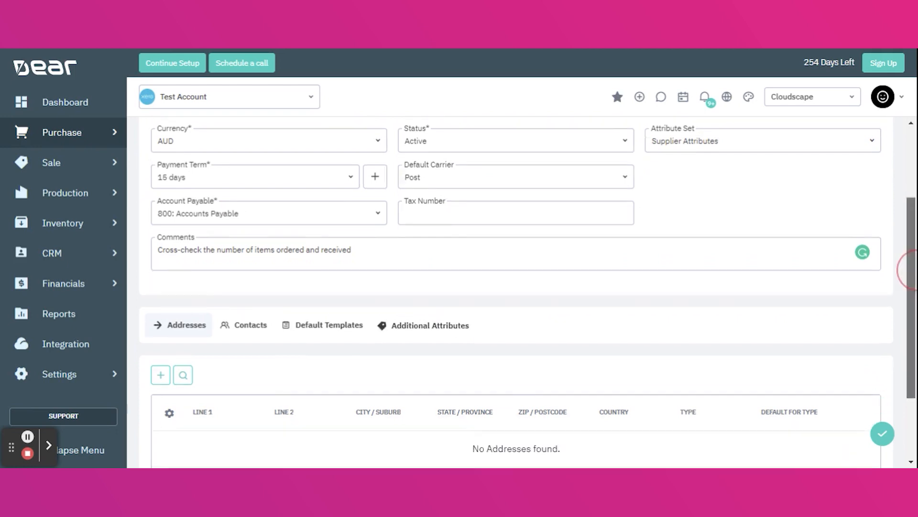
scroll(801, 330, "down", 1)
left_click(423, 257)
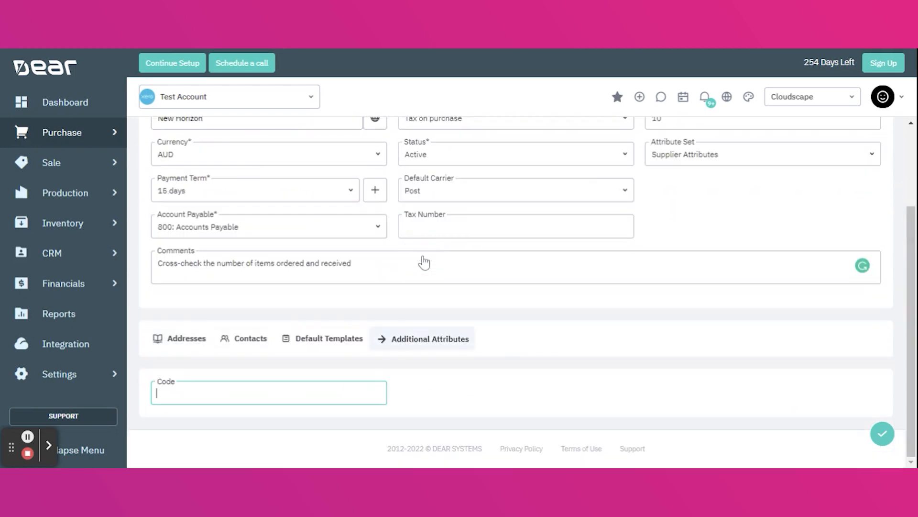
left_click(335, 346)
scroll(904, 205, "down", 2)
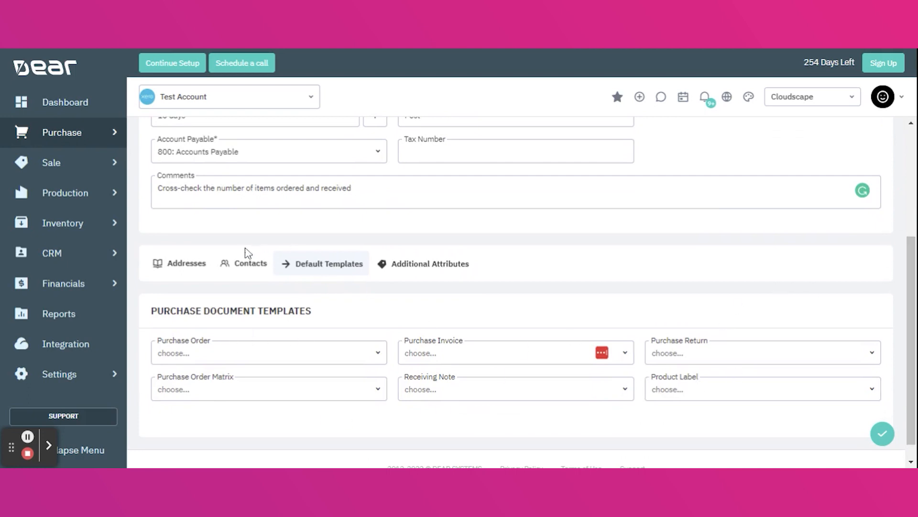
Step: Add a supplier contact with name, phone, job title and e-mail, marked as default and included in emails
left_click(246, 268)
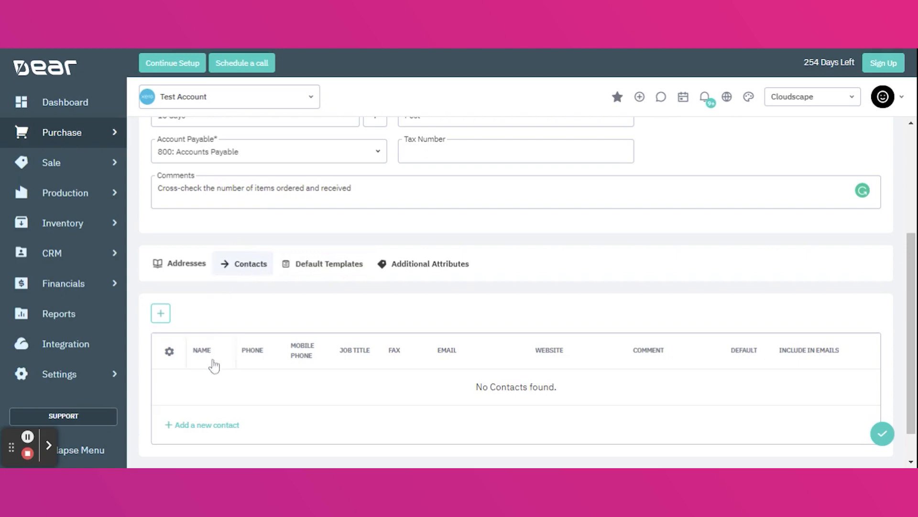
left_click(162, 318)
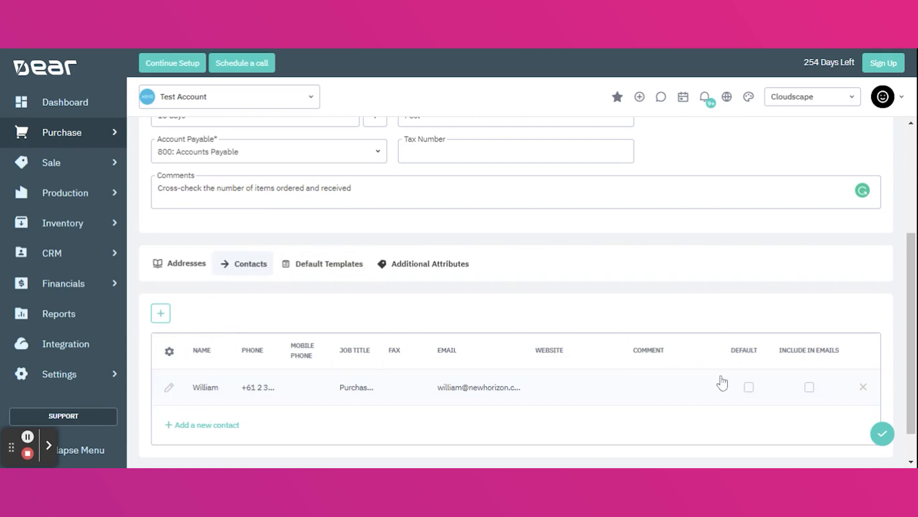
left_click(749, 387)
left_click(809, 388)
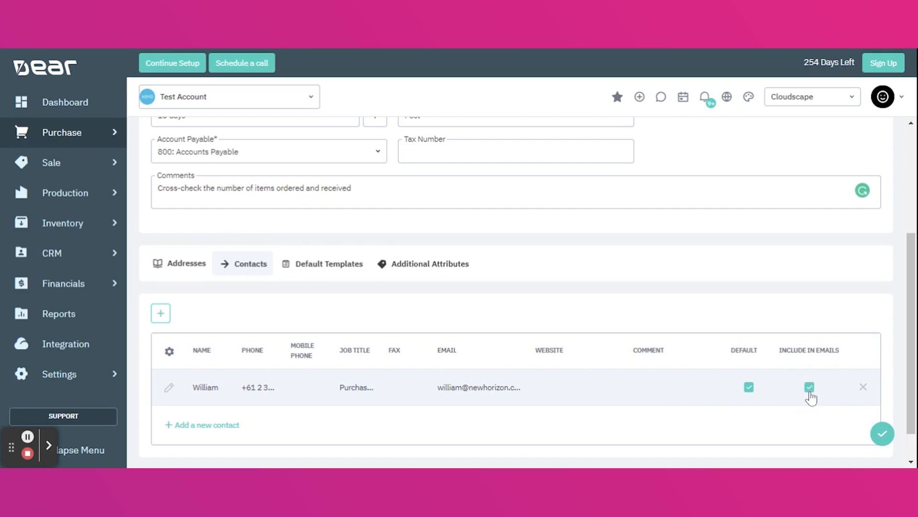
Step: Add the supplier's postal address and set its address type to Billing
scroll(589, 365, "down", 1)
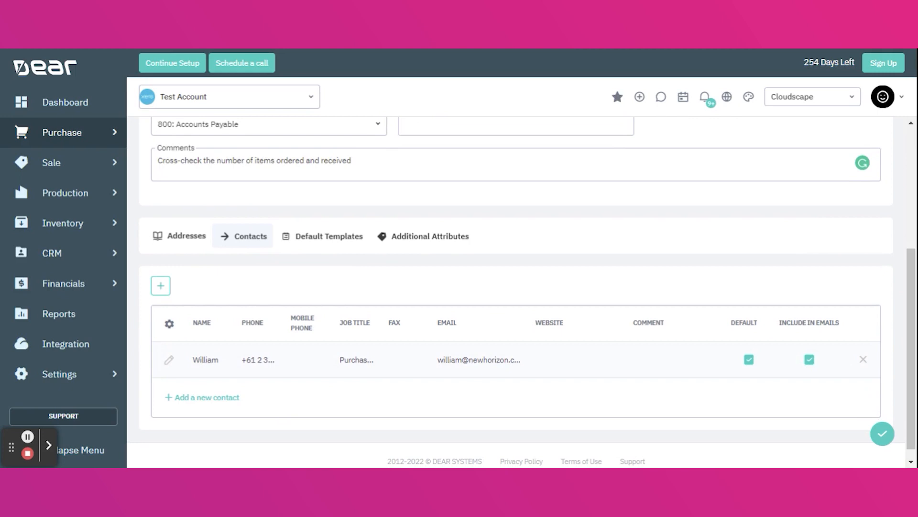
left_click(189, 241)
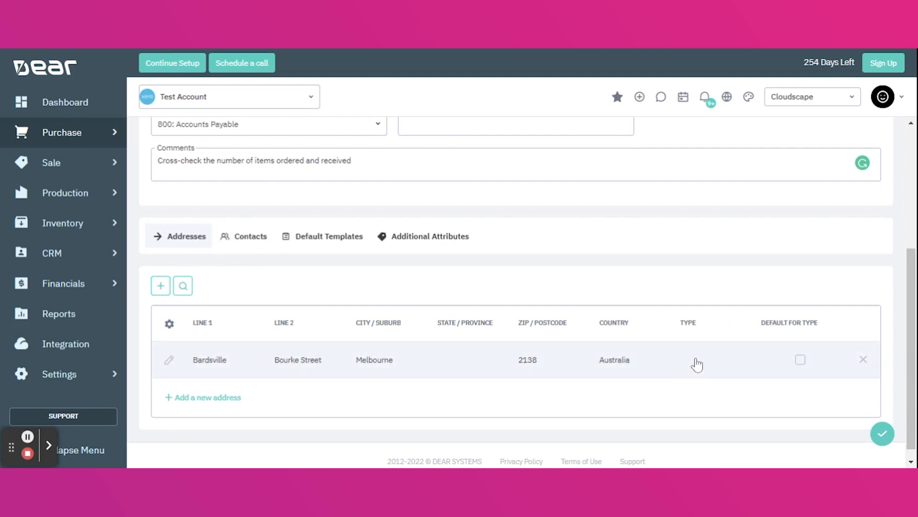
left_click(697, 364)
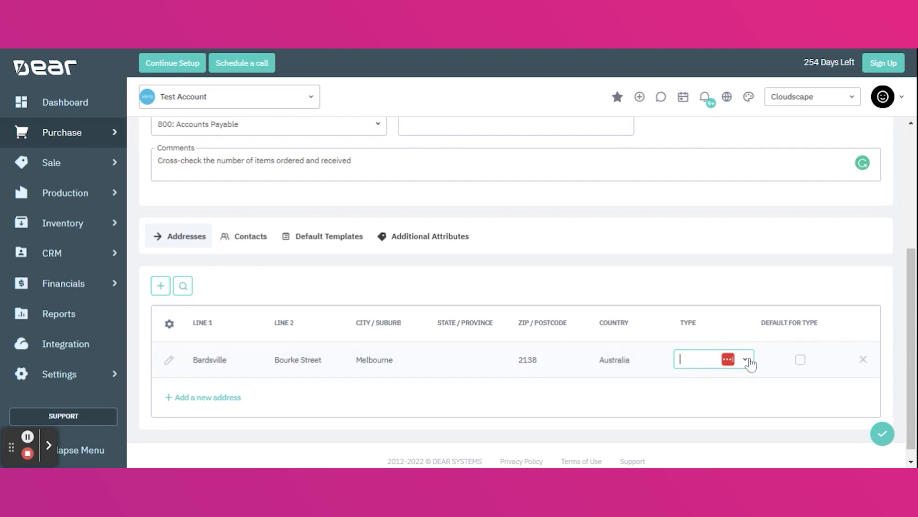
left_click(746, 361)
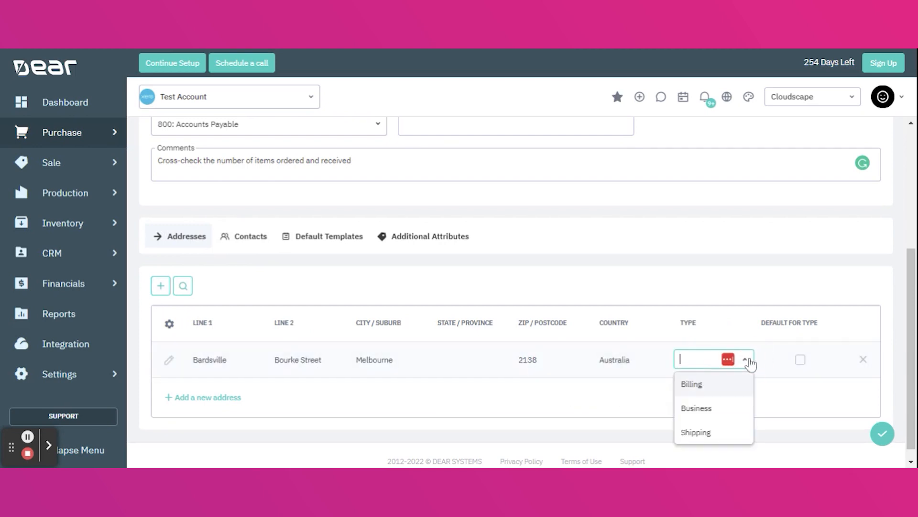
left_click(701, 387)
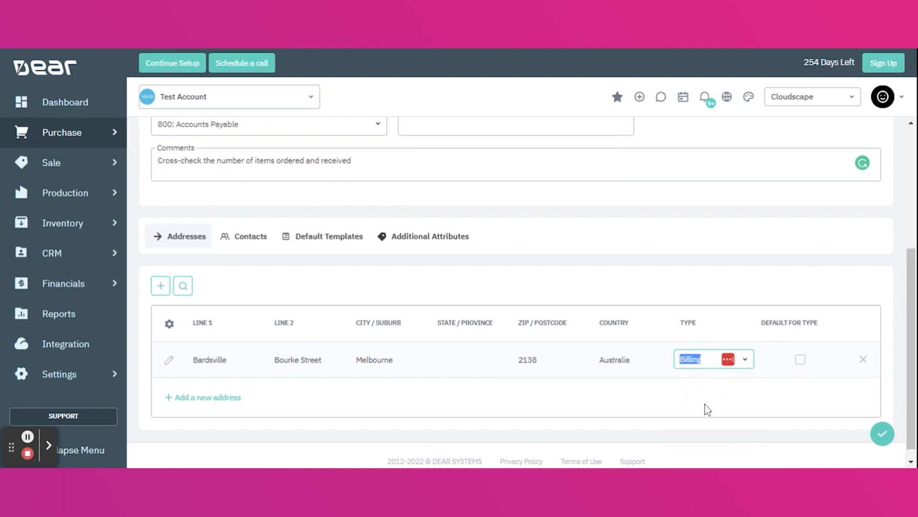
left_click(707, 409)
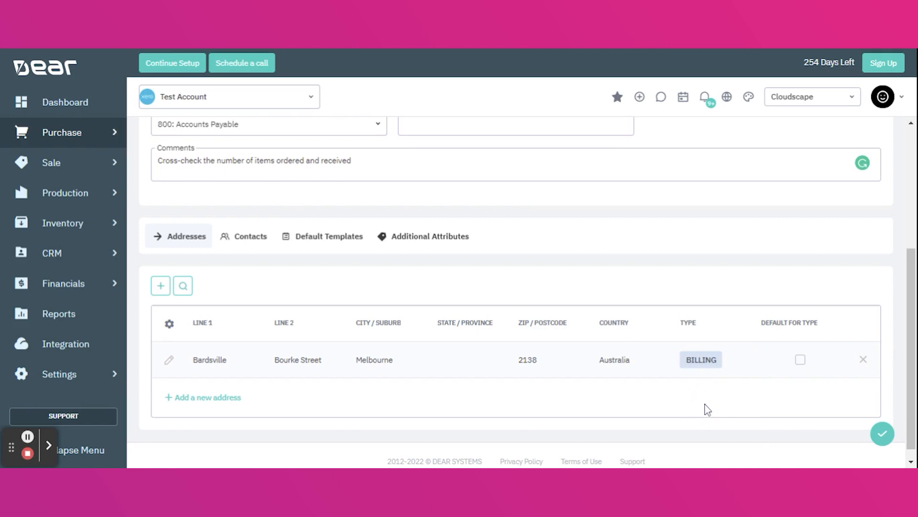
Step: Mark the billing address as the default for its type and save the supplier
left_click(800, 360)
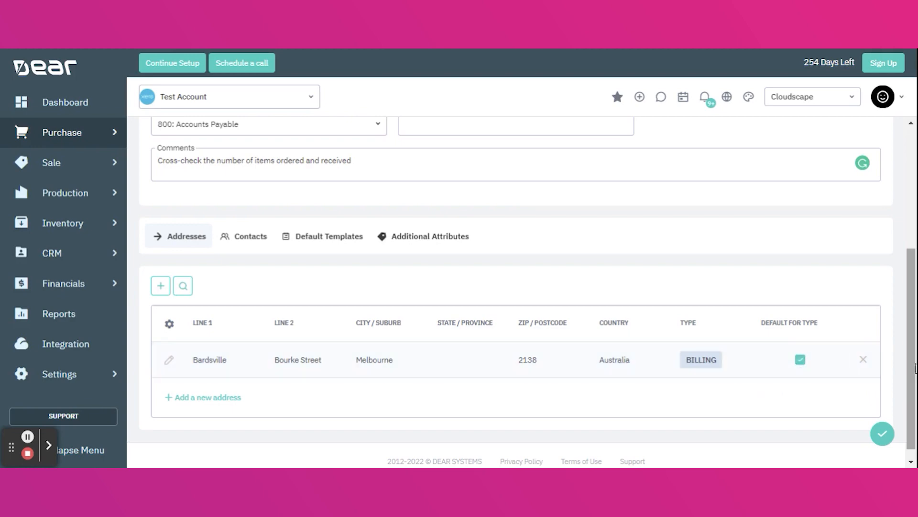
scroll(906, 373, "up", 4)
scroll(906, 373, "down", 5)
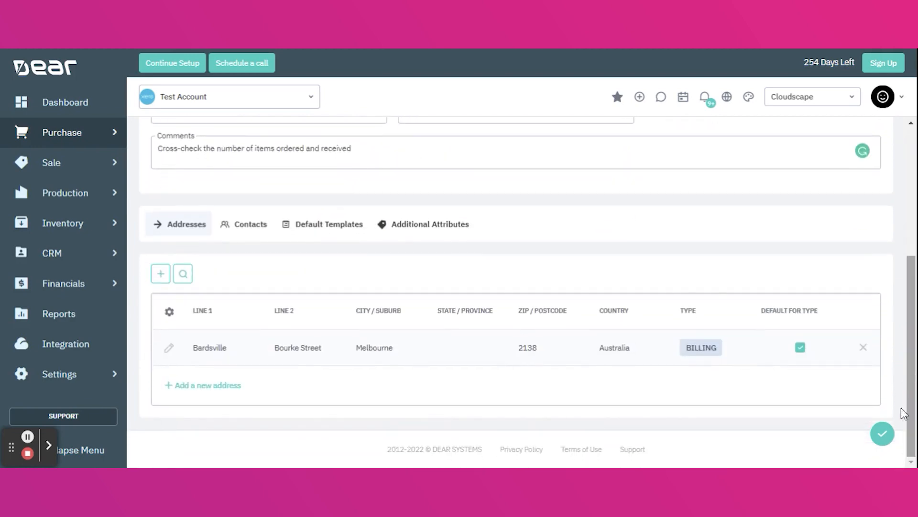
left_click(885, 433)
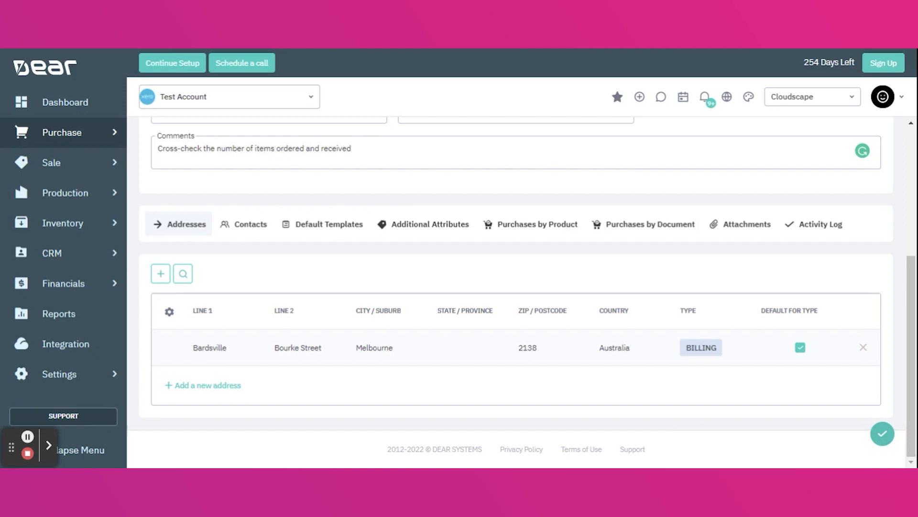
Step: Go to the suppliers list, start a Suppliers import, and download the CSV template
left_click(85, 143)
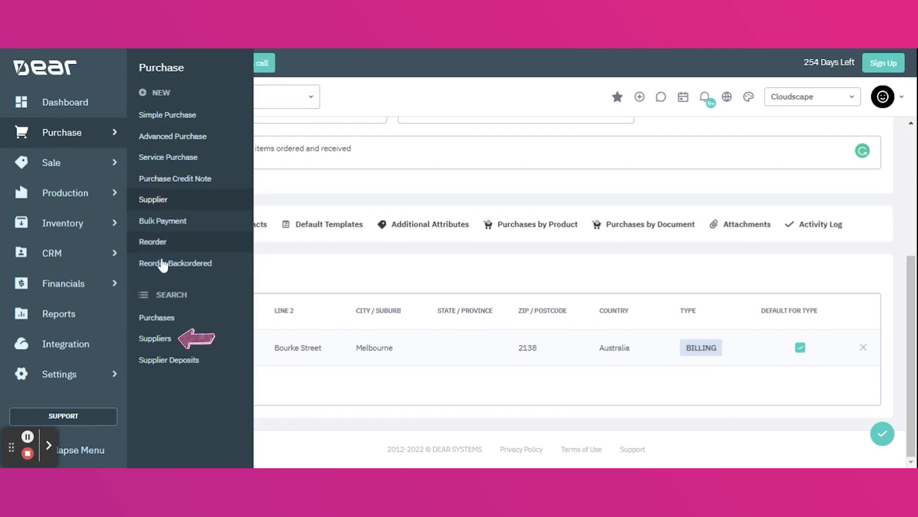
left_click(164, 341)
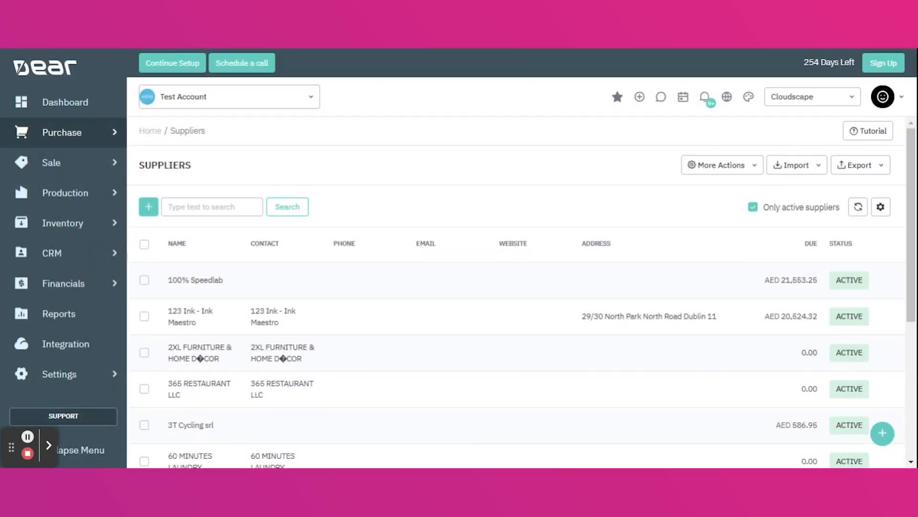
left_click(818, 167)
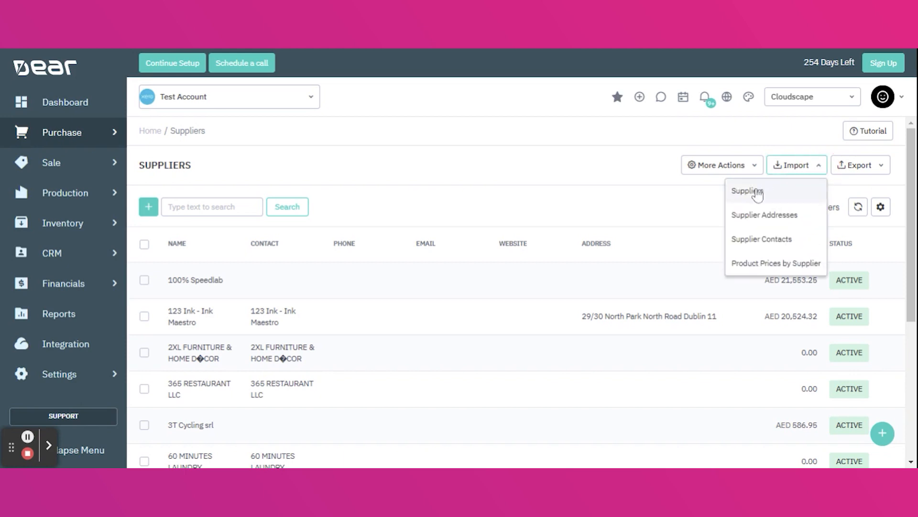
left_click(756, 191)
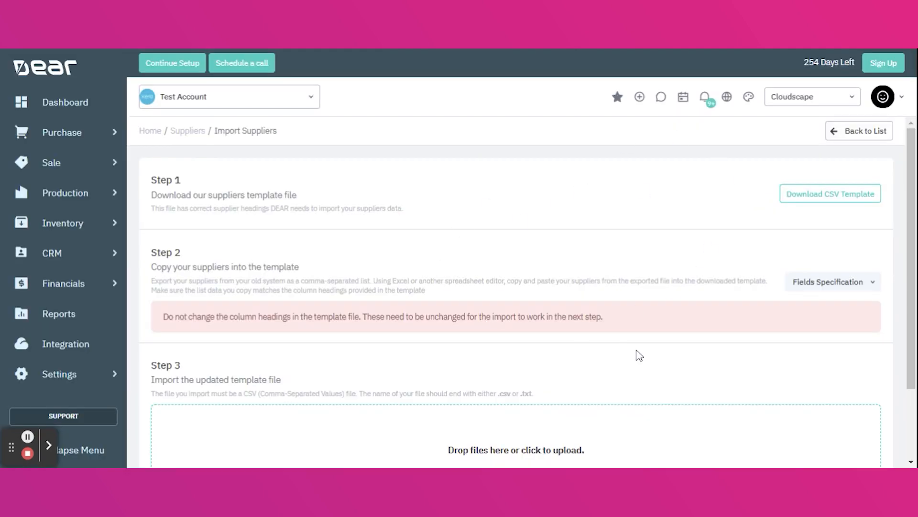
left_click(817, 196)
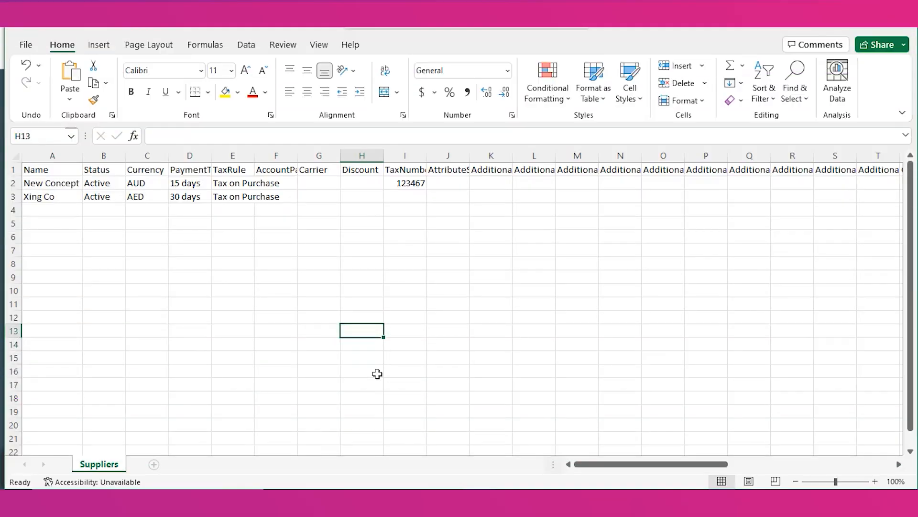
Step: Switch to the Suppliers spreadsheet in Excel and examine both suppliers' name, status, currency, payment term and tax rule, plus the AccountPayable to Discount headings
key("Up")
key("Up")
key("Up")
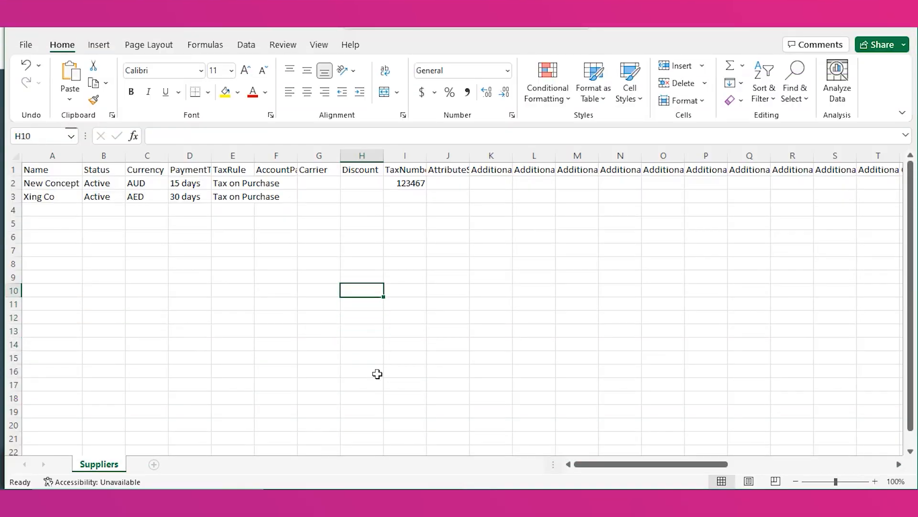
key("Up")
key("Up")
key("Up")
key("Up")
key("Up")
key("Up")
key("Up")
key("Up")
key("Left")
key("Left")
key("Left")
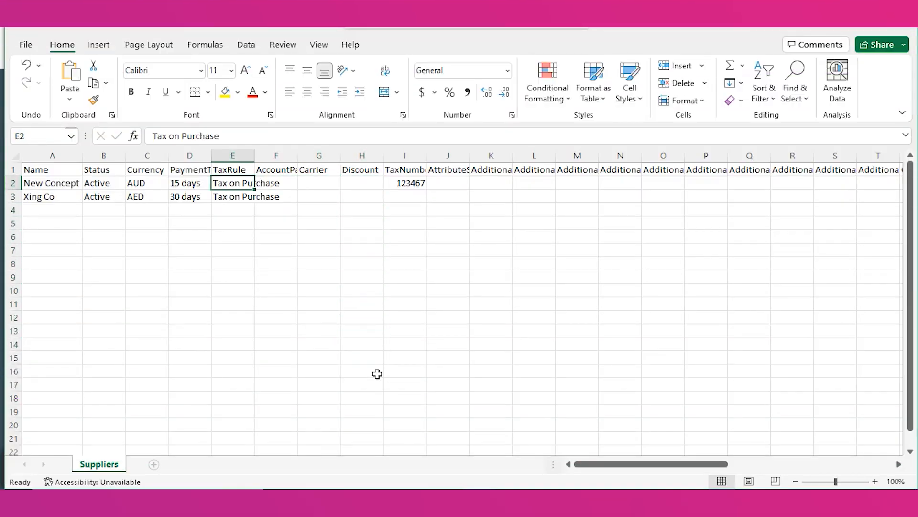
key("Left")
key("Left")
key("Left")
key("Left")
key("Down")
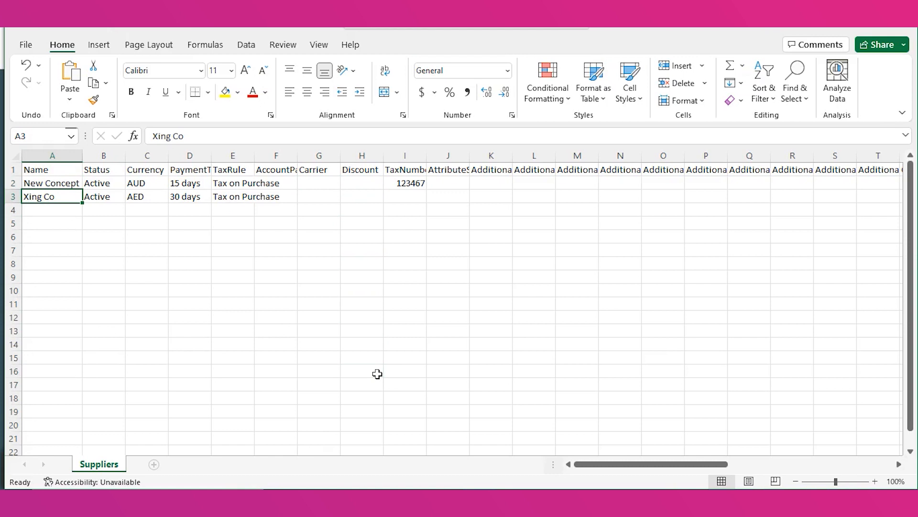
key("Up")
key("Right")
key("Down")
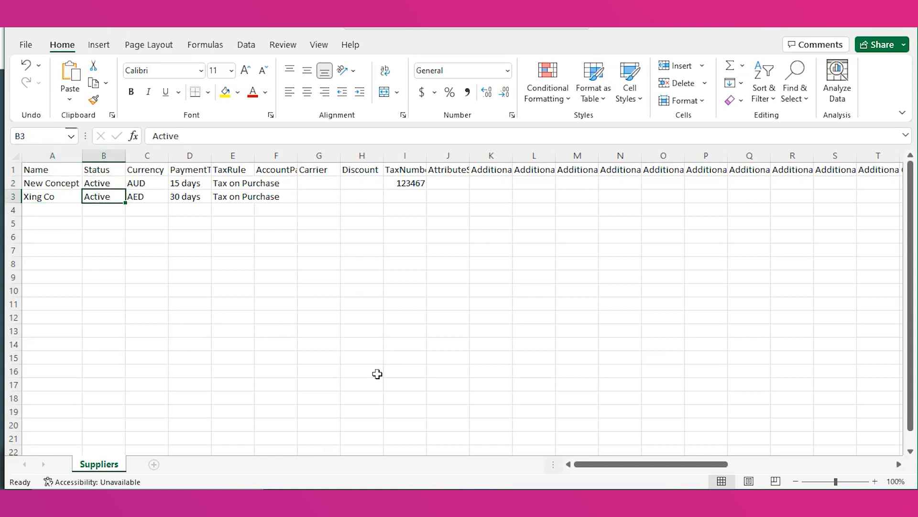
key("Right")
key("Up")
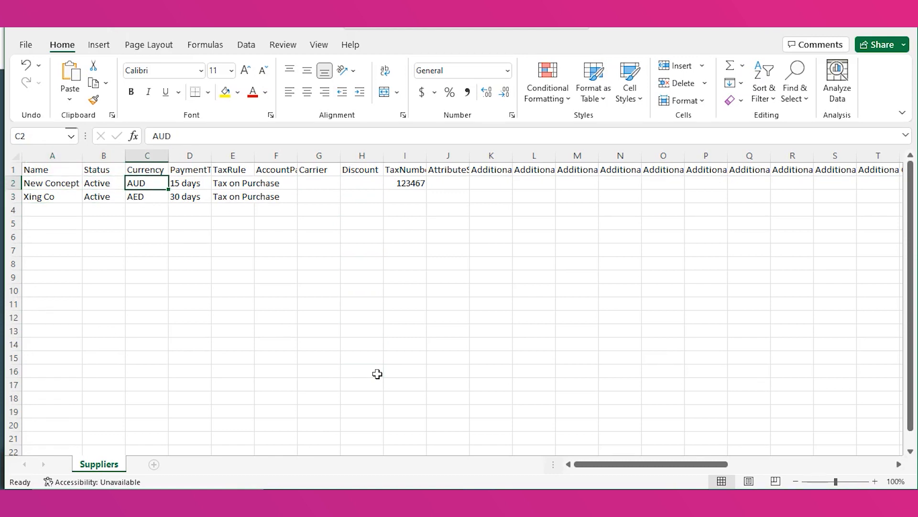
key("Right")
key("Right")
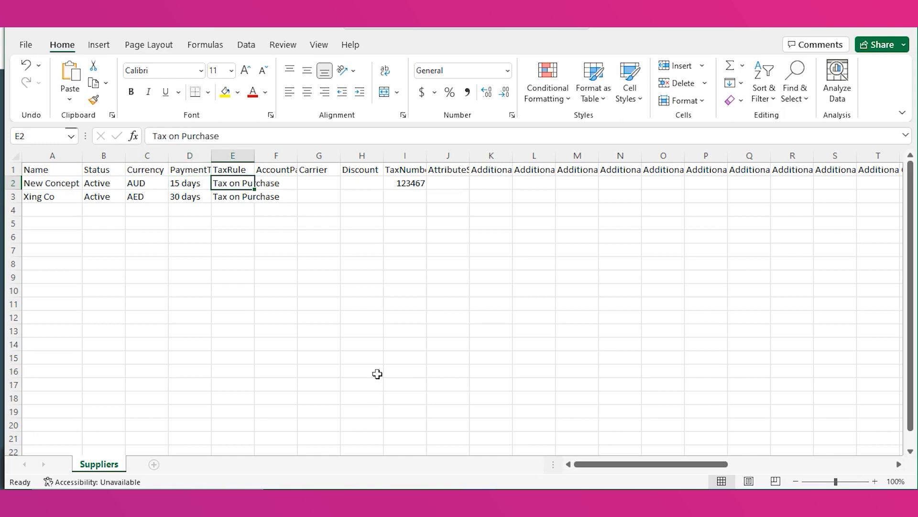
key("Up")
key("Right")
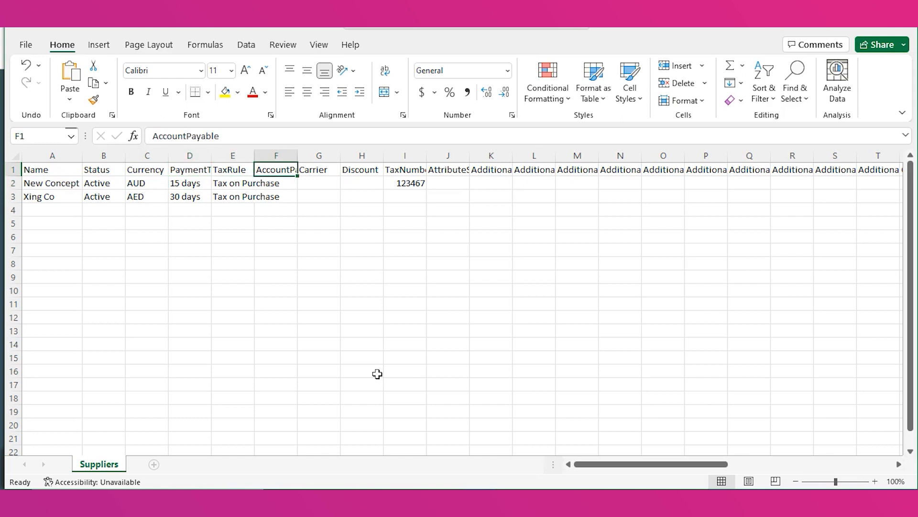
key("Right")
key("Right")
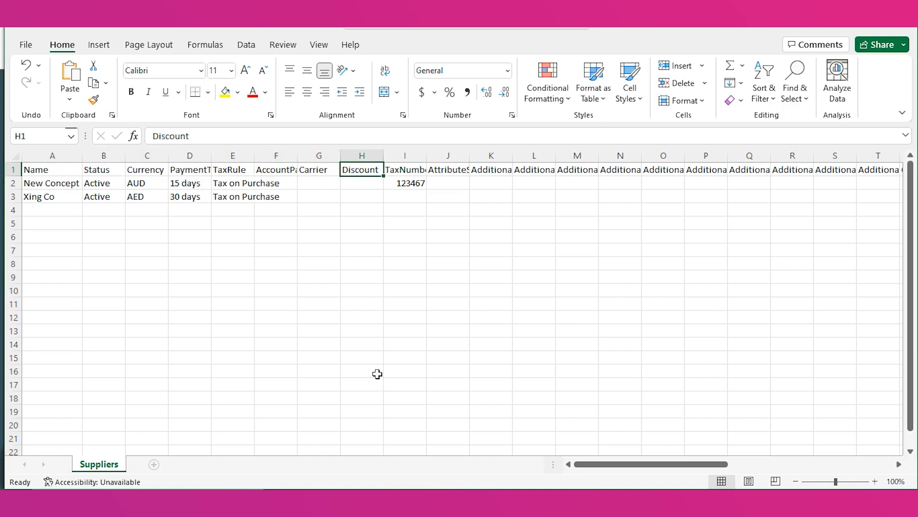
Step: Examine the additional attribute, comment and contact columns of the Suppliers sheet, including contact name, job title, phone and email
key("Right")
key("Right")
key("Right")
key("Right")
key("Right")
key("Right")
key("Right")
key("Right")
key("Right")
key("Right")
key("Right")
key("Right")
key("Right")
key("Right")
key("Right")
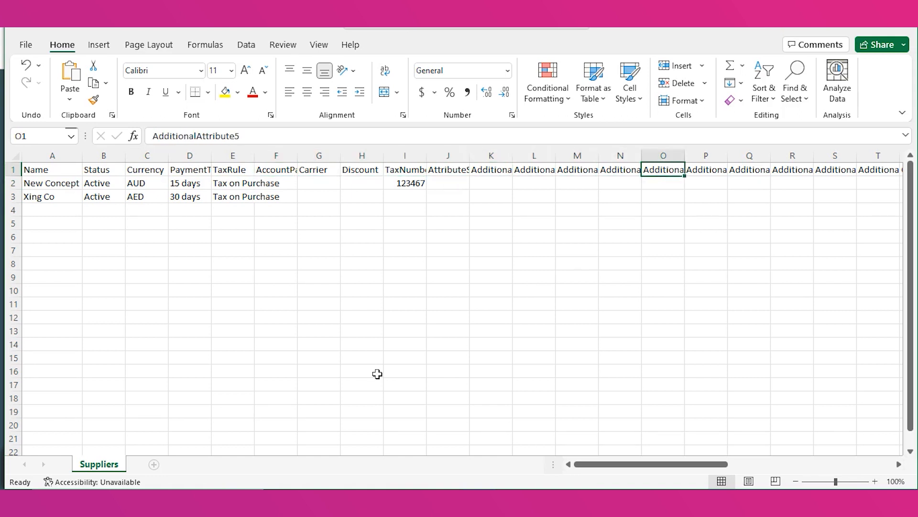
key("Left")
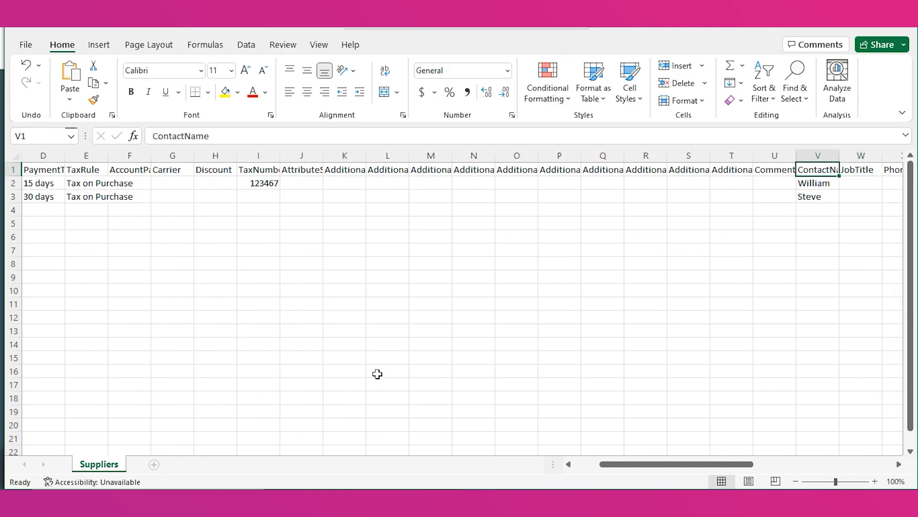
key("Right")
key("Right")
key("Right")
key("Right")
key("Right")
key("Right")
key("Down")
key("Left")
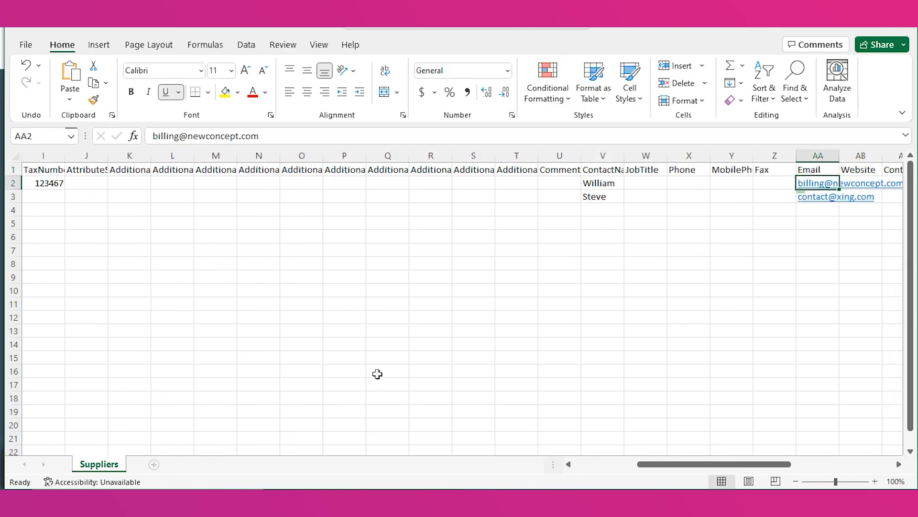
key("Left")
key("Left")
key("Left")
key("Left")
key("Left")
key("Left")
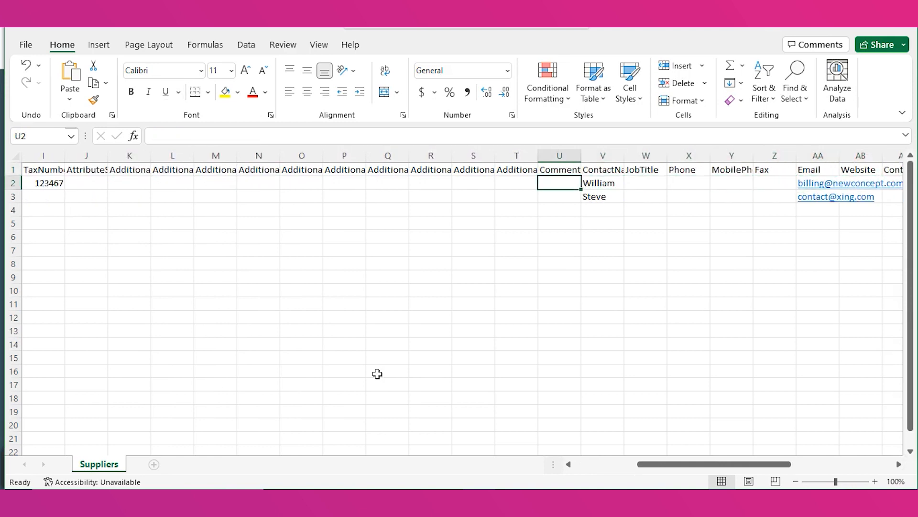
key("Right")
key("Right")
key("Right")
key("Right")
key("Right")
key("Right")
key("Right")
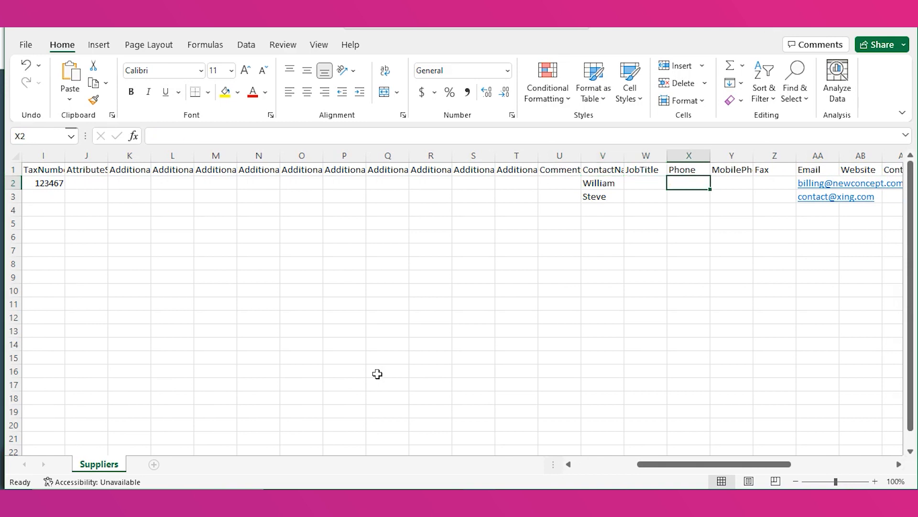
key("Down")
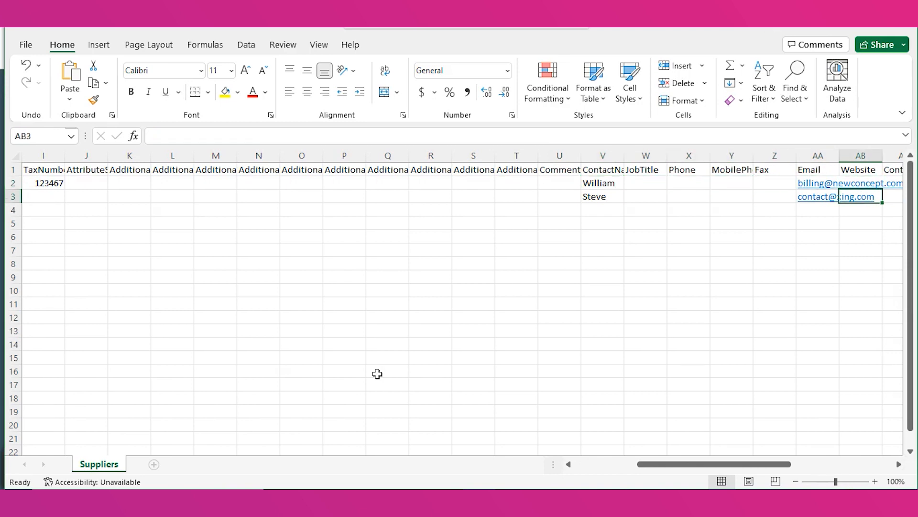
Step: Examine the remaining contact option and dimension attribute columns through DimensionAttribute10, ending back at the supplier names
key("Right")
key("Right")
key("Right")
key("Right")
key("Right")
key("Right")
key("Right")
key("Right")
key("Right")
key("Right")
key("Right")
key("Right")
key("Right")
key("Right")
key("Right")
key("Right")
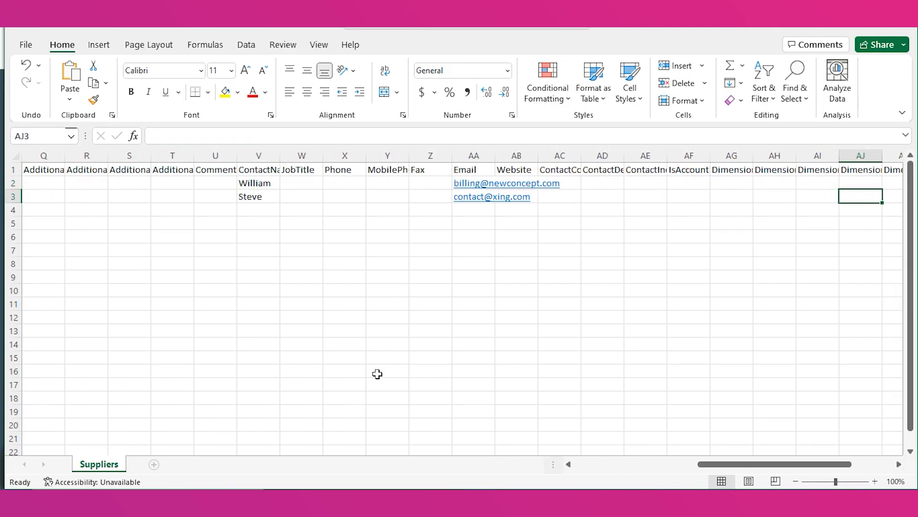
key("Left")
key("Left")
key("Left")
key("Left")
key("Left")
key("Left")
key("Left")
key("Left")
key("Left")
key("Left")
key("Left")
key("Left")
key("Left")
key("Left")
key("Left")
key("Left")
key("Left")
key("Left")
key("Left")
key("Left")
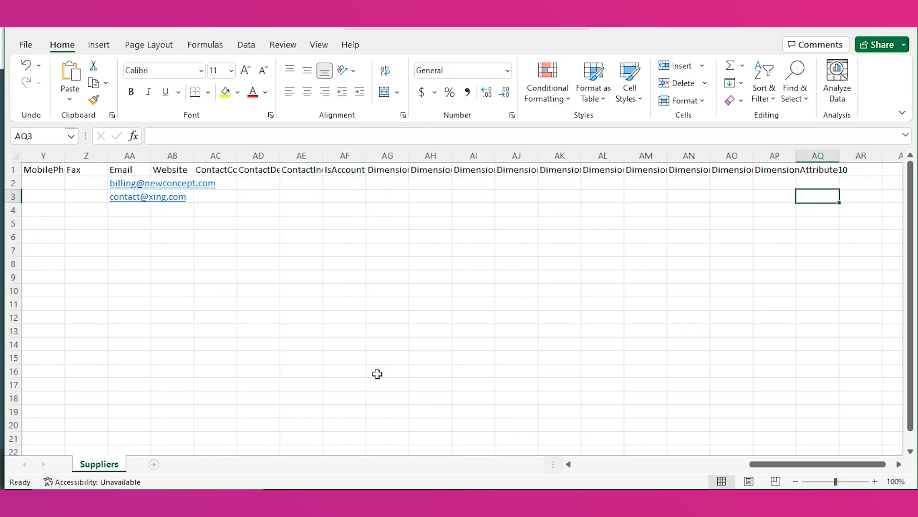
key("Left")
key("Left")
key("Left")
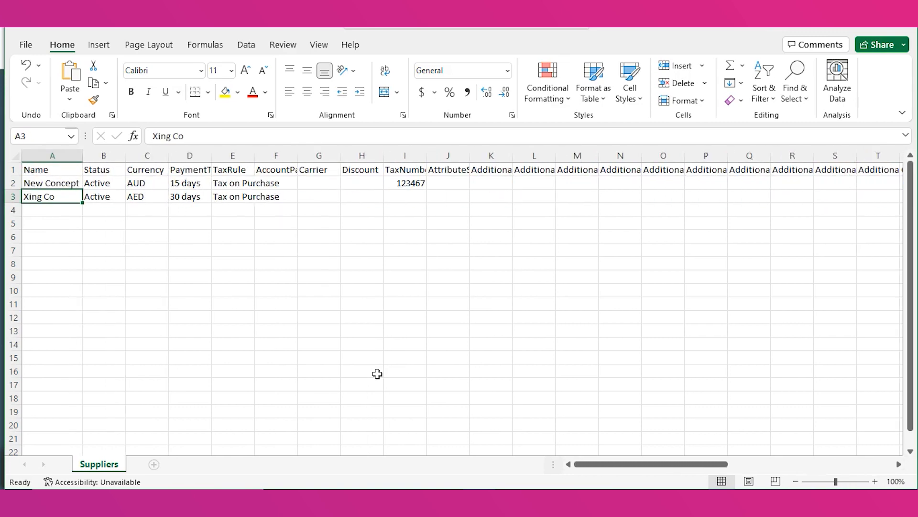
Step: Review the Name, Status, Currency and PaymentTerm columns for the New Concept and Xing Co rows
key("Up")
key("Up")
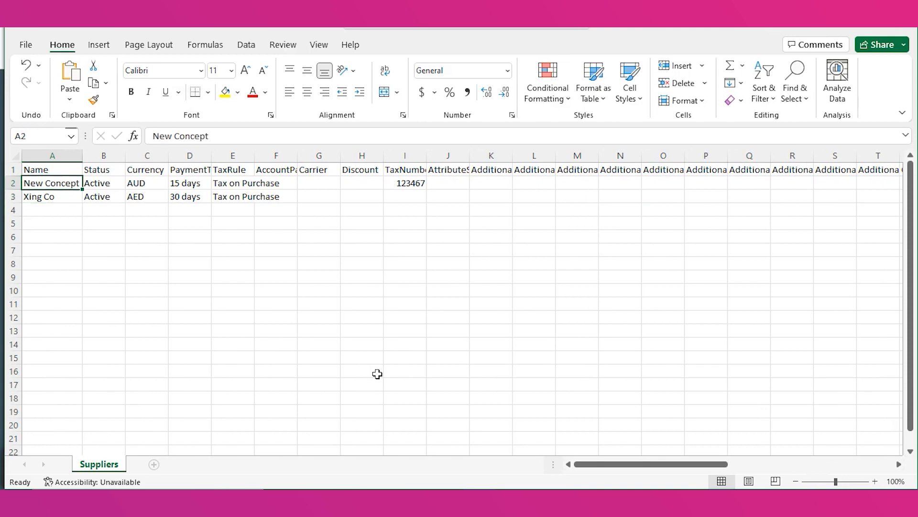
key("Right")
key("Right")
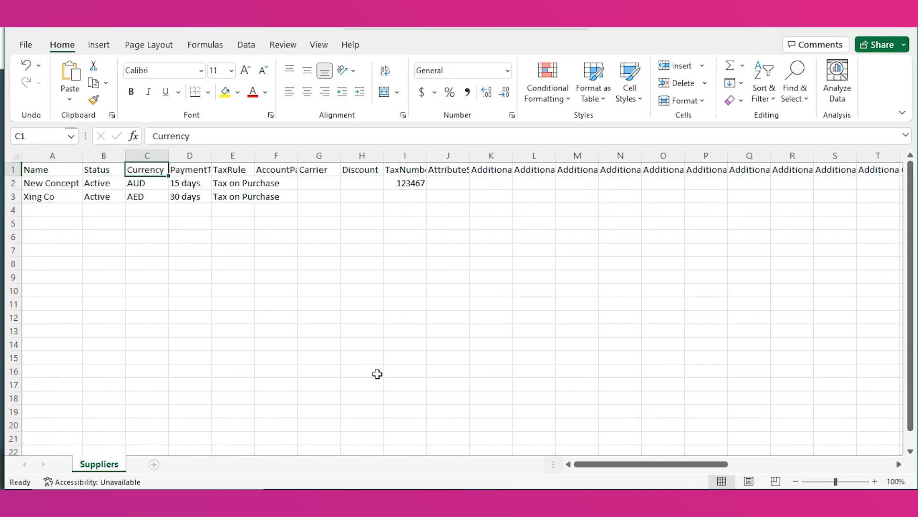
key("Left")
key("Left")
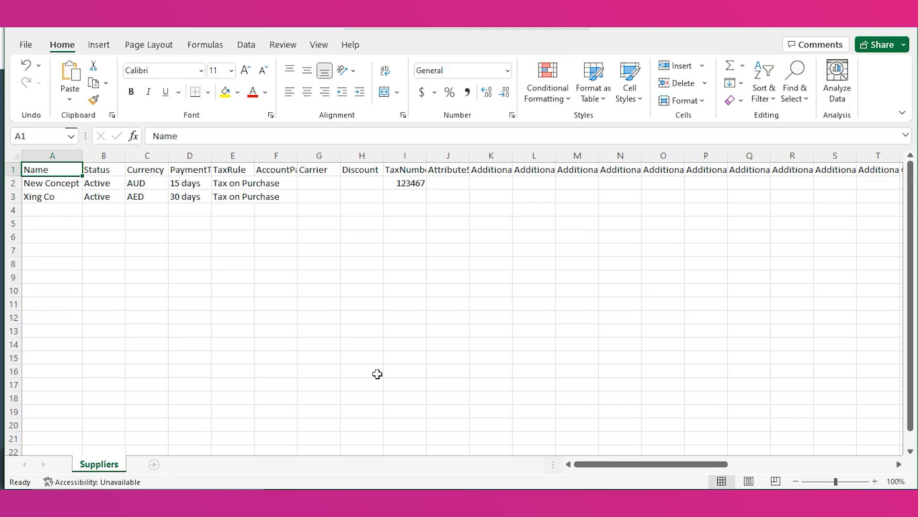
key("Right")
key("Right")
key("Right")
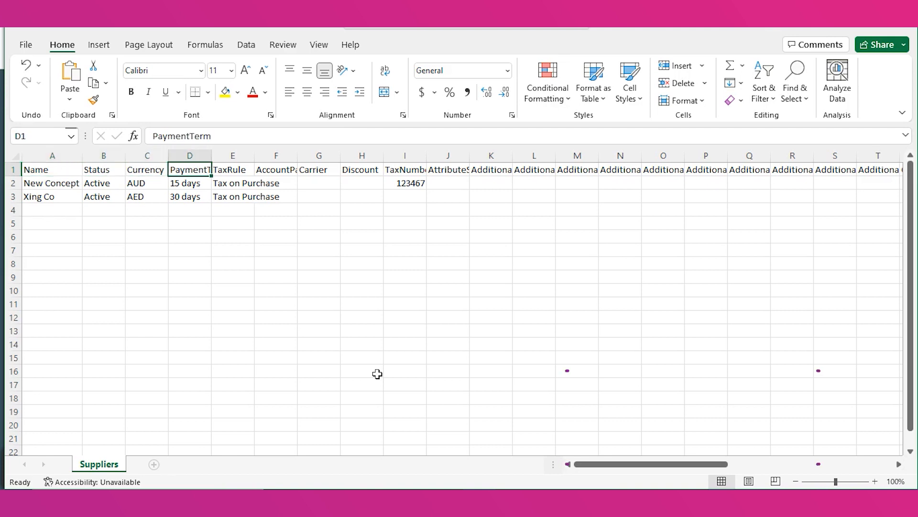
key("Left")
key("Down")
key("Down")
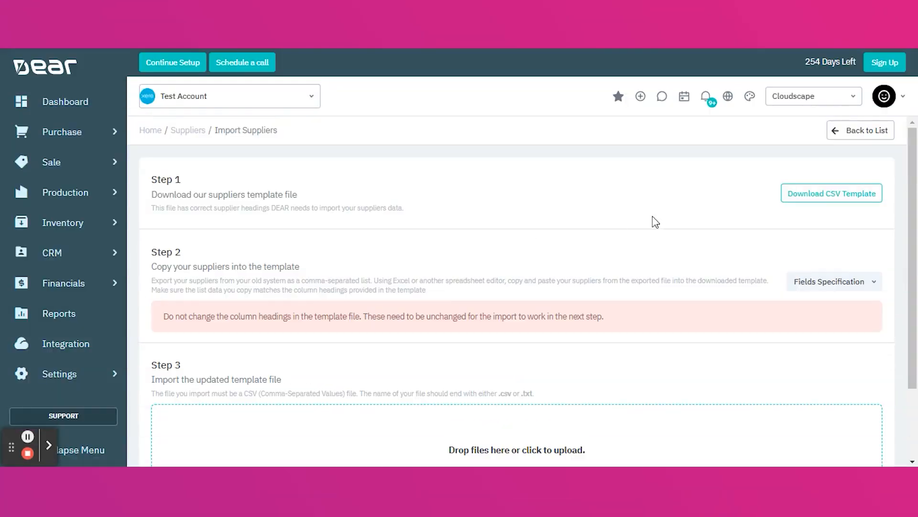
Step: Return to DEAR's Import Suppliers page and upload the Suppliers CSV file from the Desktop
left_click(668, 223)
scroll(667, 223, "down", 3)
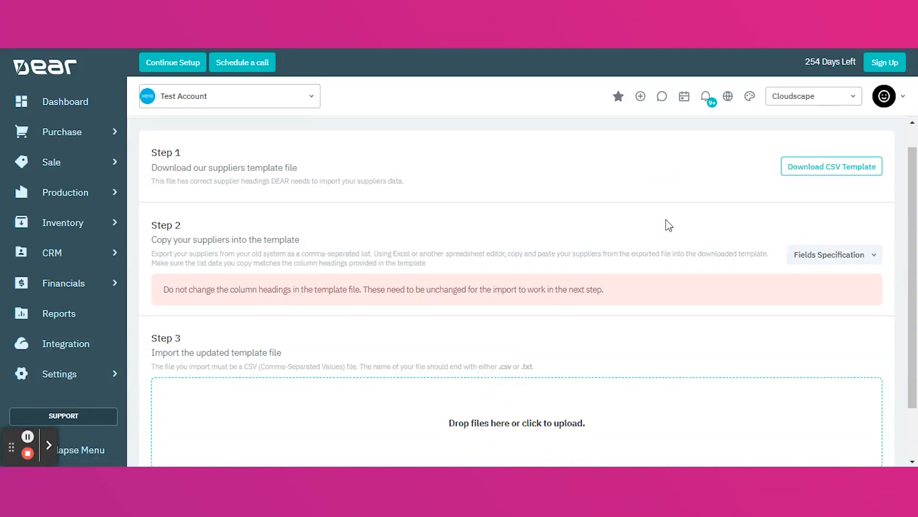
left_click(590, 379)
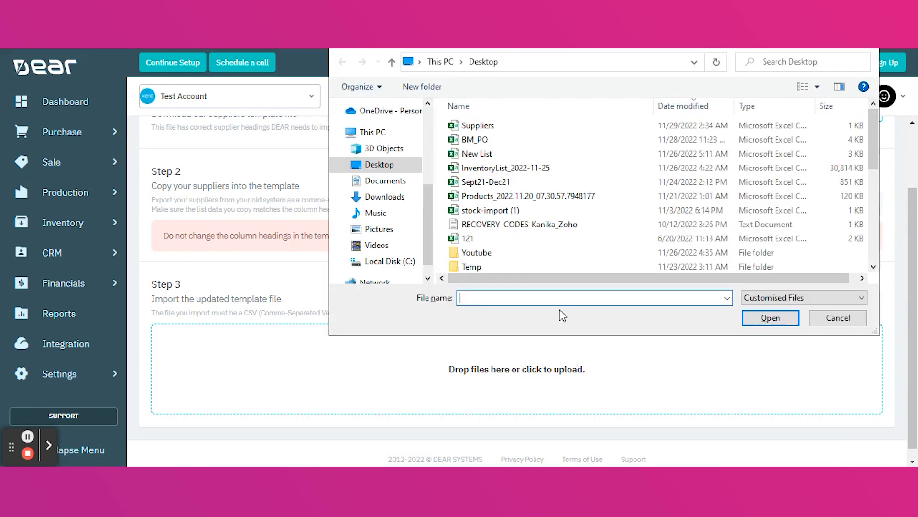
left_click(483, 125)
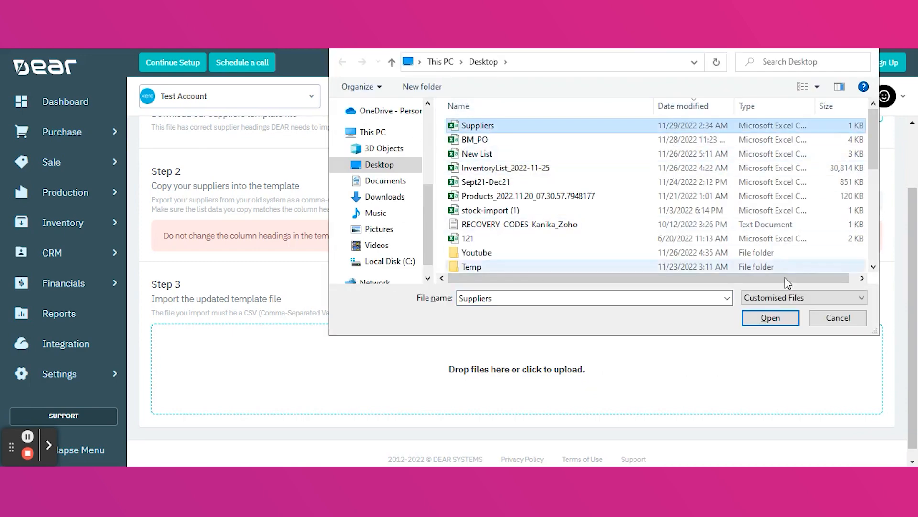
left_click(777, 321)
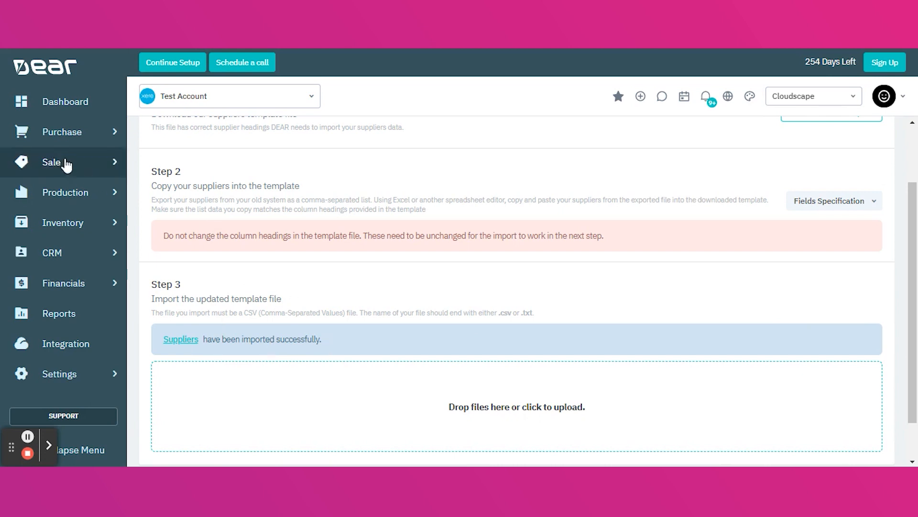
Step: Search the suppliers list for Xing and open the Xing Co supplier record
left_click(66, 138)
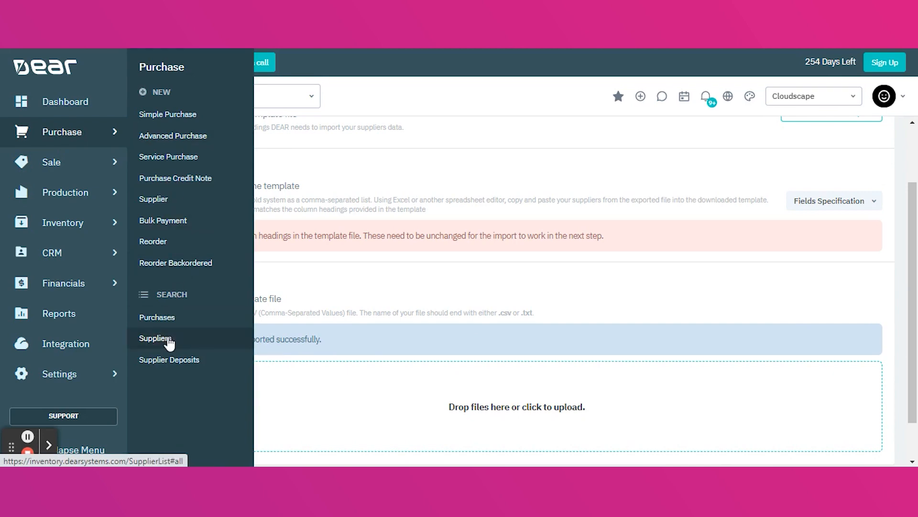
left_click(168, 341)
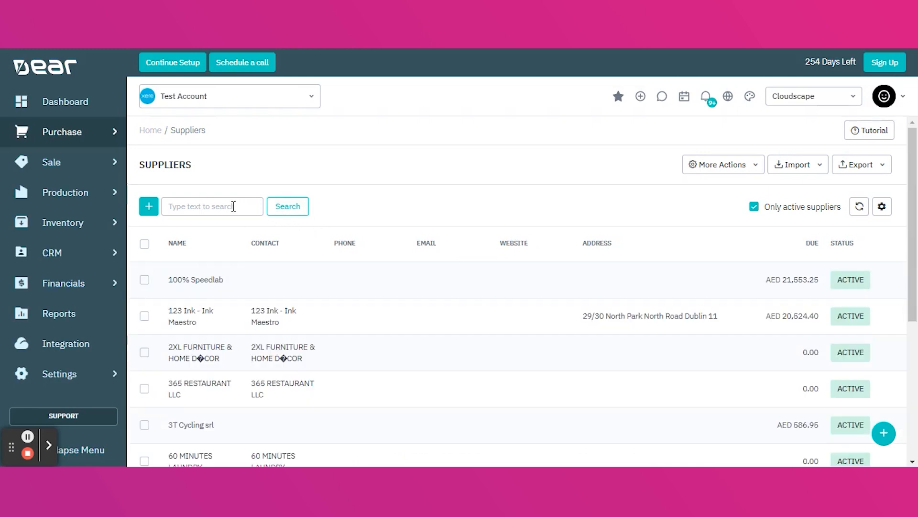
left_click(233, 206)
type("Xing")
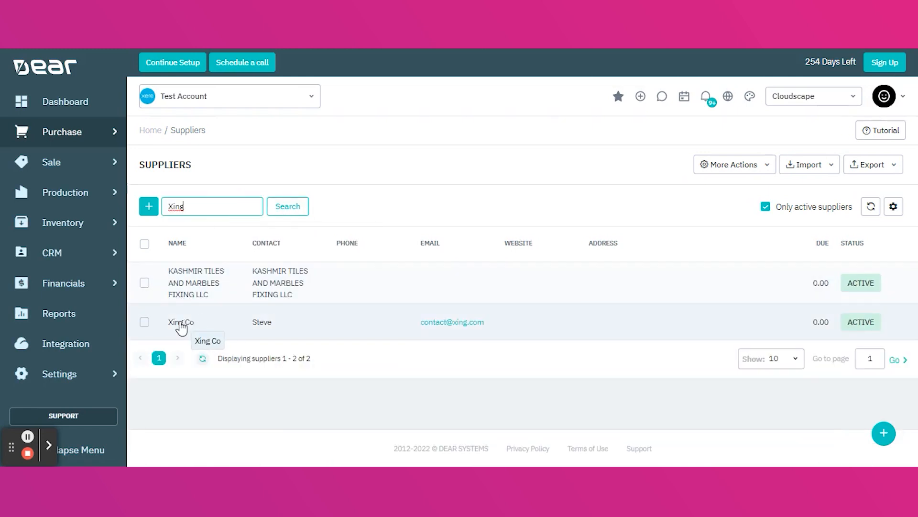
left_click(180, 322)
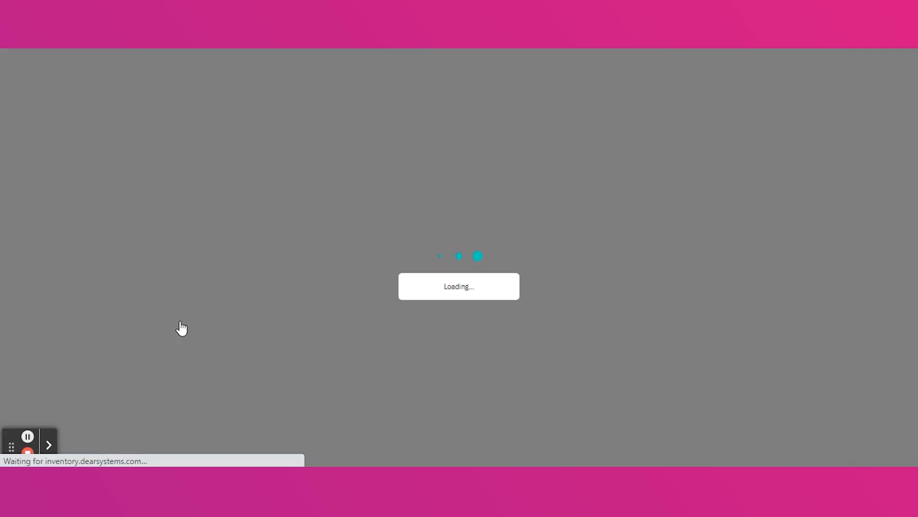